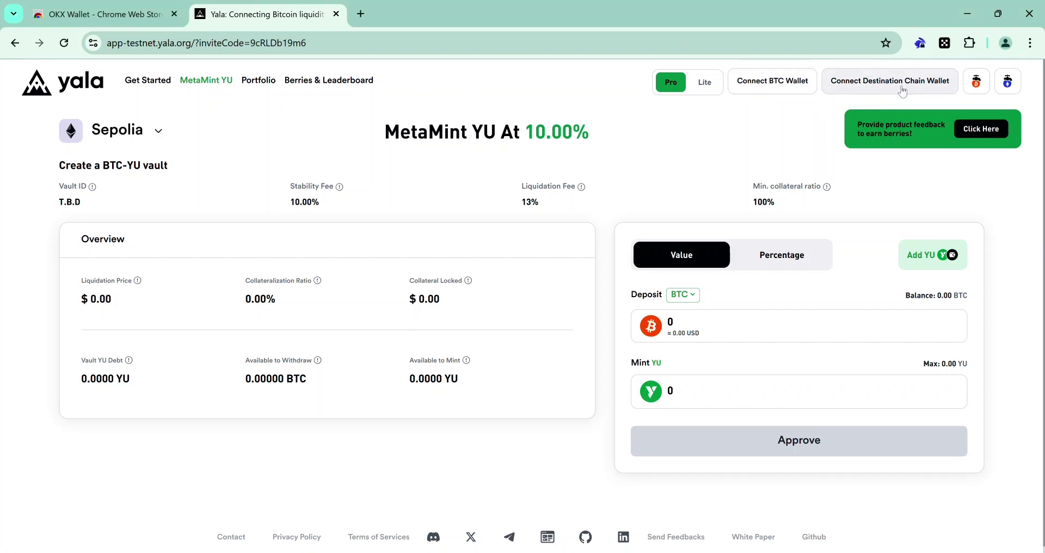
Connect OKX Wallet as the destination chain wallet, agreeing to the terms and approving the connection and signature requests
{"action": "left_click", "coordinate": [889, 93]}
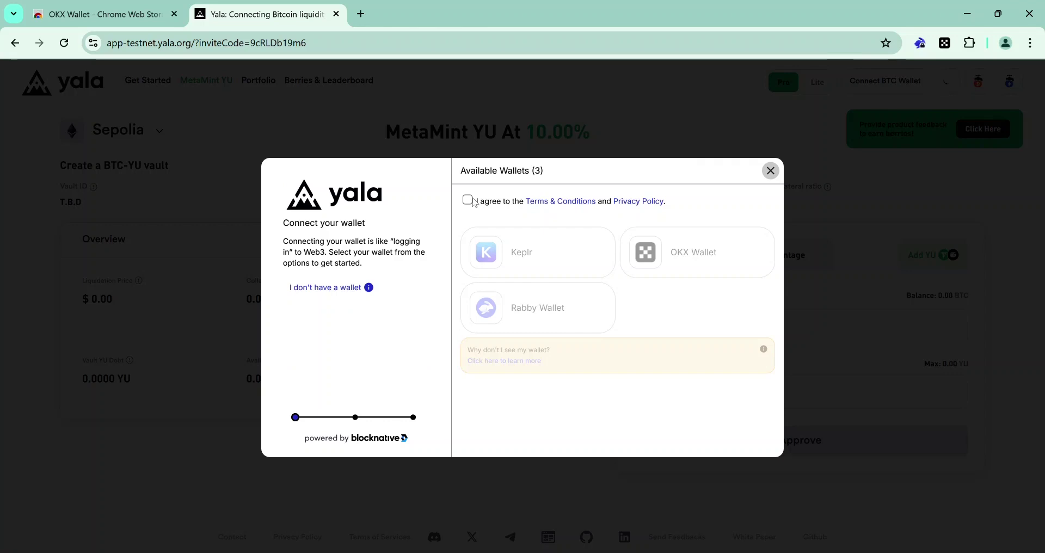
{"action": "left_click", "coordinate": [474, 202]}
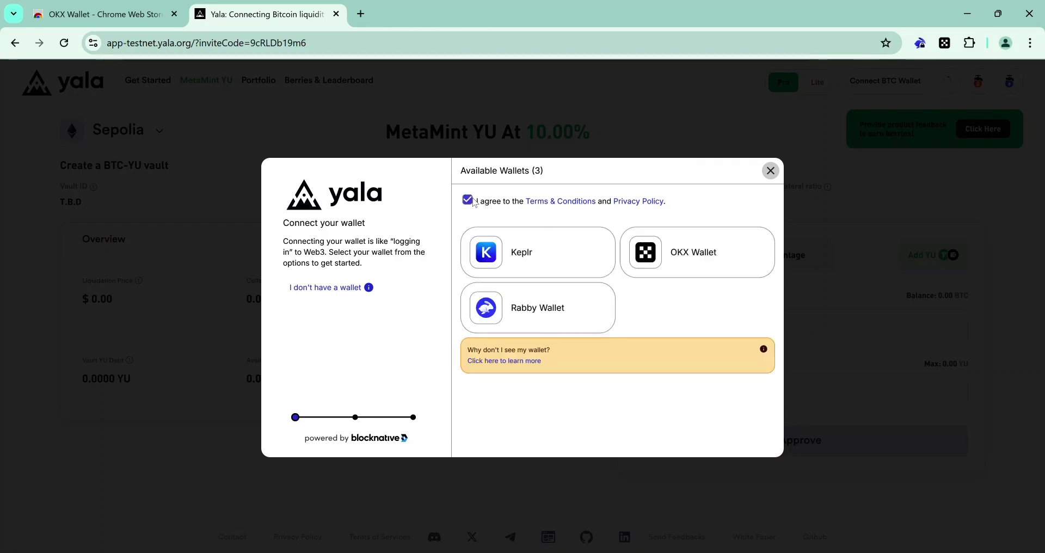
{"action": "left_click", "coordinate": [700, 254]}
{"action": "left_click", "coordinate": [960, 447]}
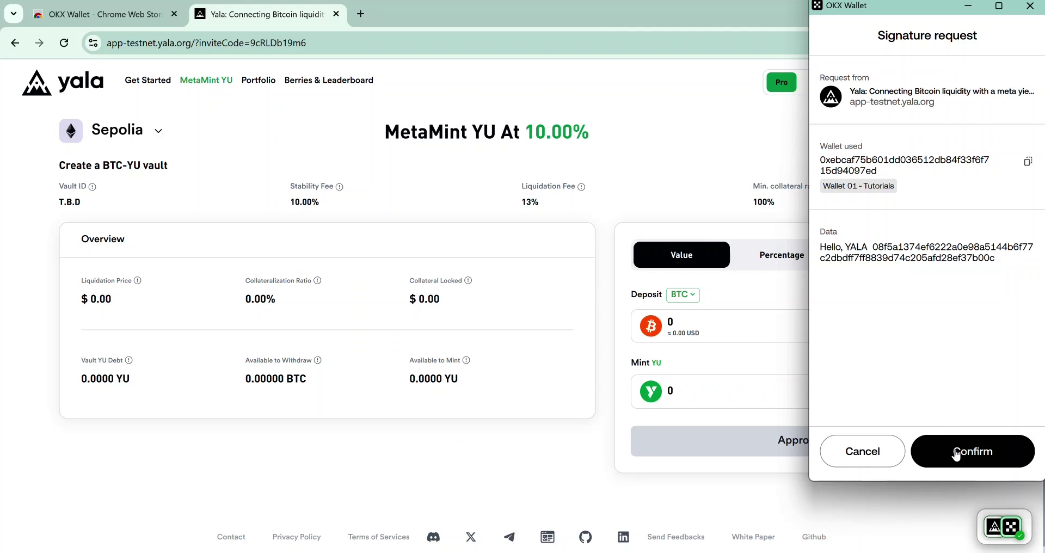
{"action": "left_click", "coordinate": [966, 452]}
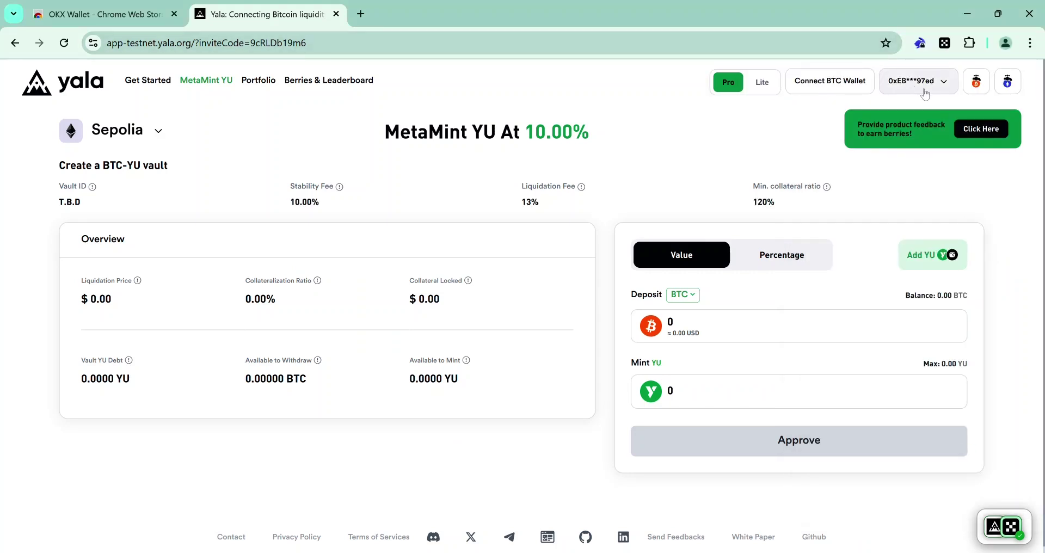
{"action": "left_click", "coordinate": [933, 92]}
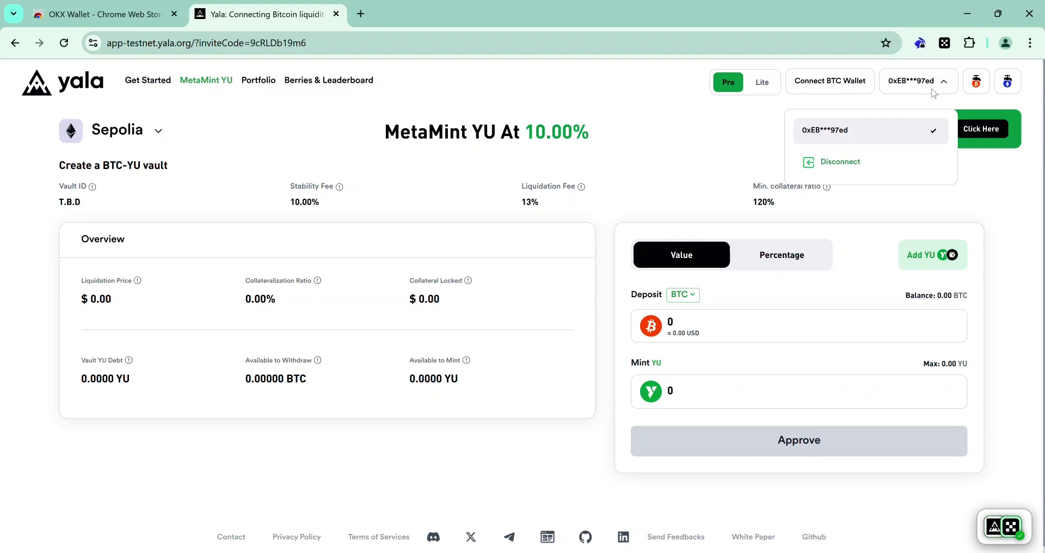
{"action": "left_click", "coordinate": [934, 93]}
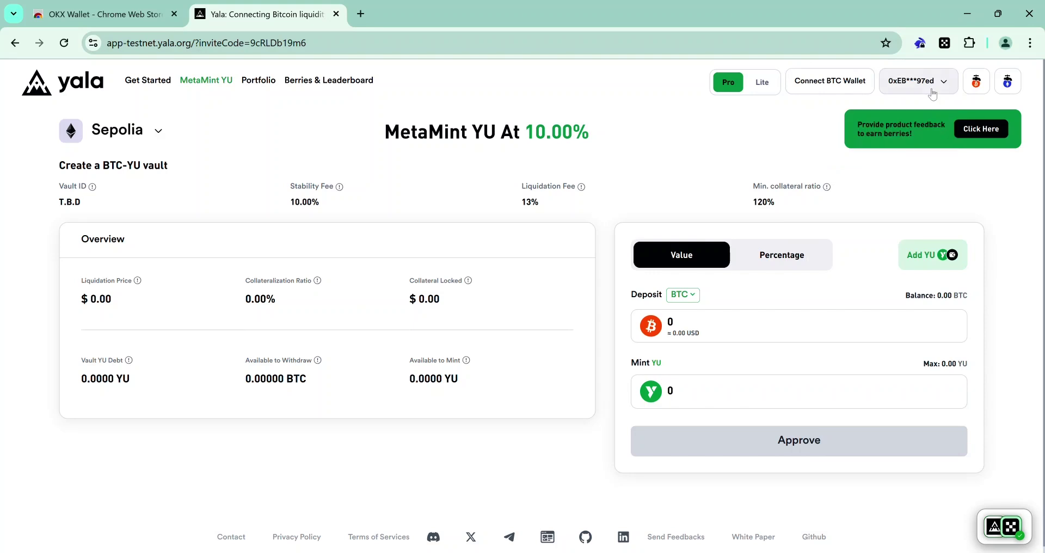
Connect OKX Wallet as the BTC wallet and approve its signature request
{"action": "left_click", "coordinate": [818, 86]}
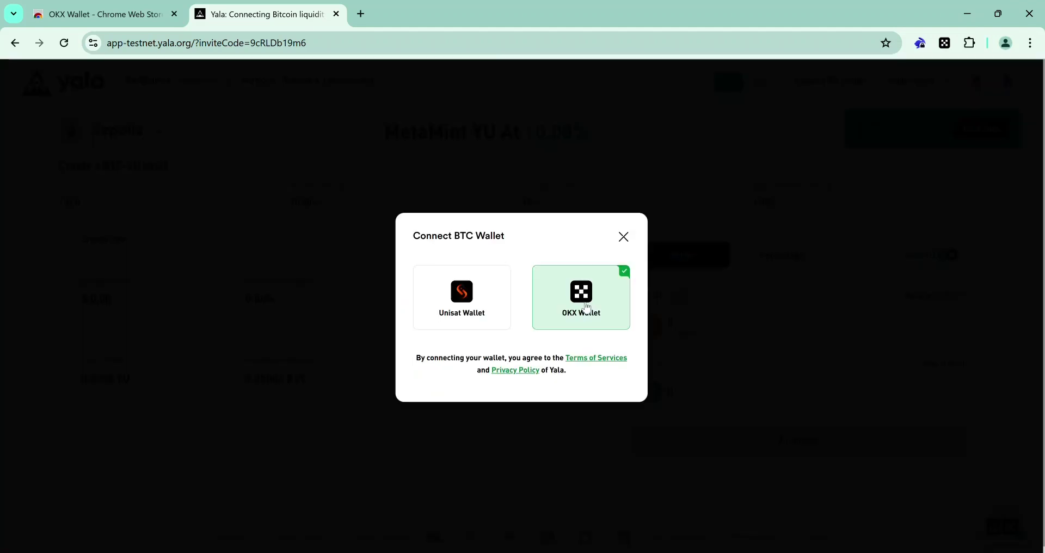
{"action": "left_click", "coordinate": [592, 309]}
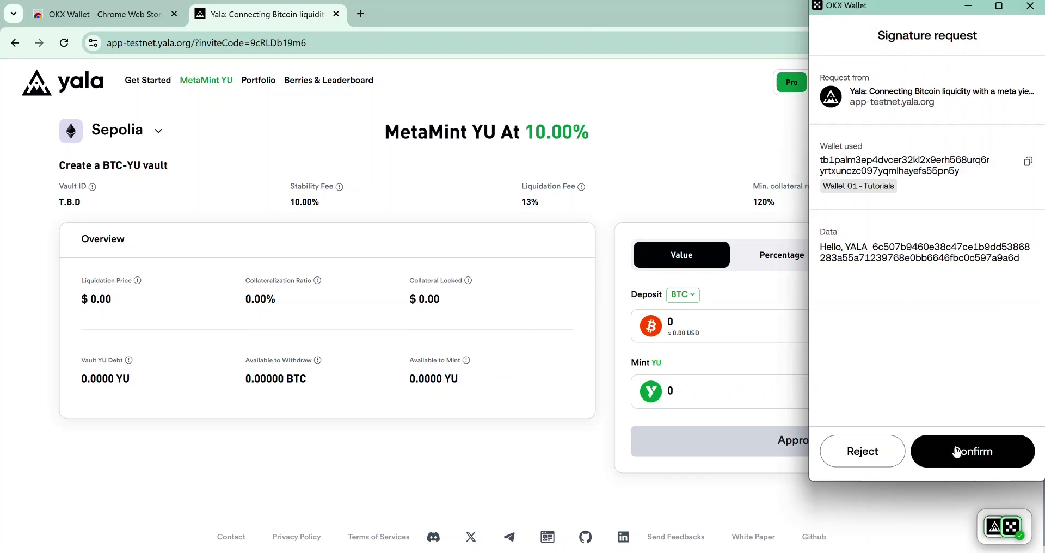
{"action": "left_click", "coordinate": [956, 447]}
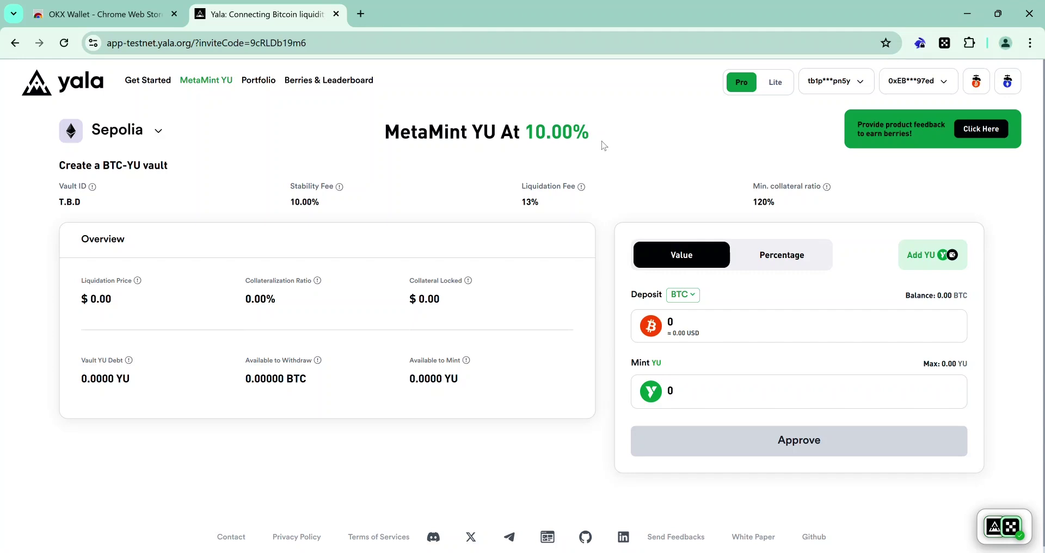
Go through the Get Started guide to step 3 and begin the Twitter handle with "@"
{"action": "left_click", "coordinate": [159, 87]}
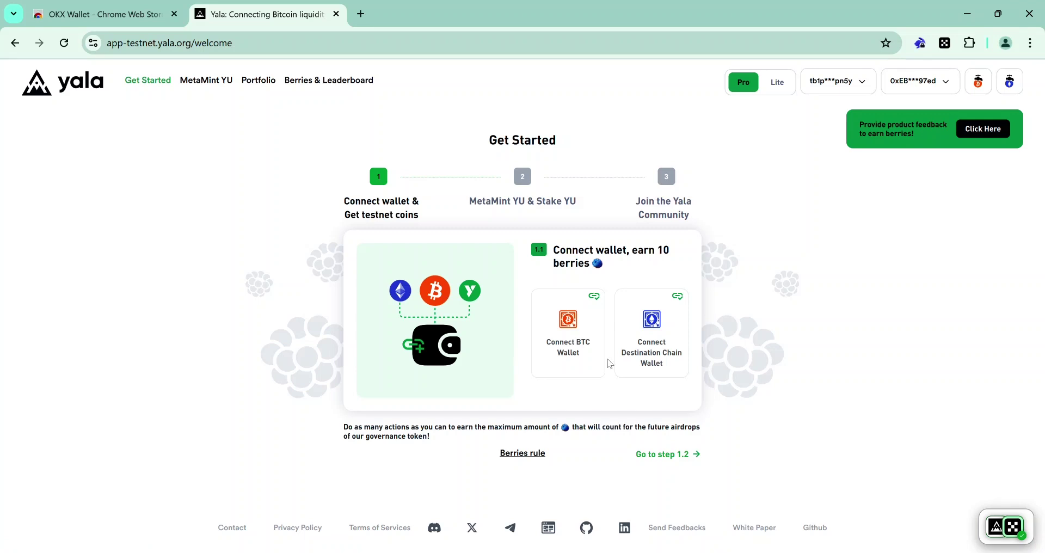
{"action": "left_click", "coordinate": [697, 462]}
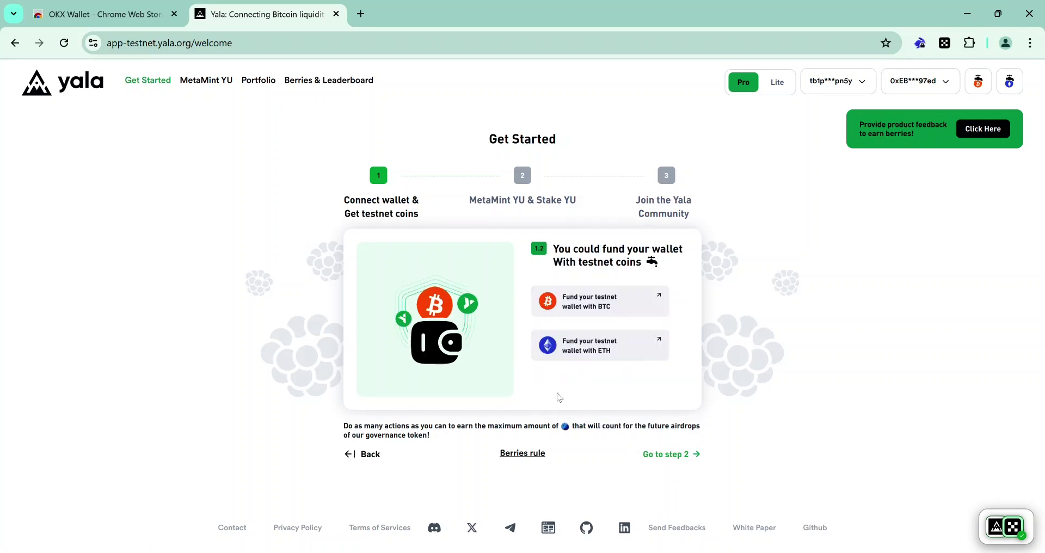
{"action": "left_click", "coordinate": [693, 461]}
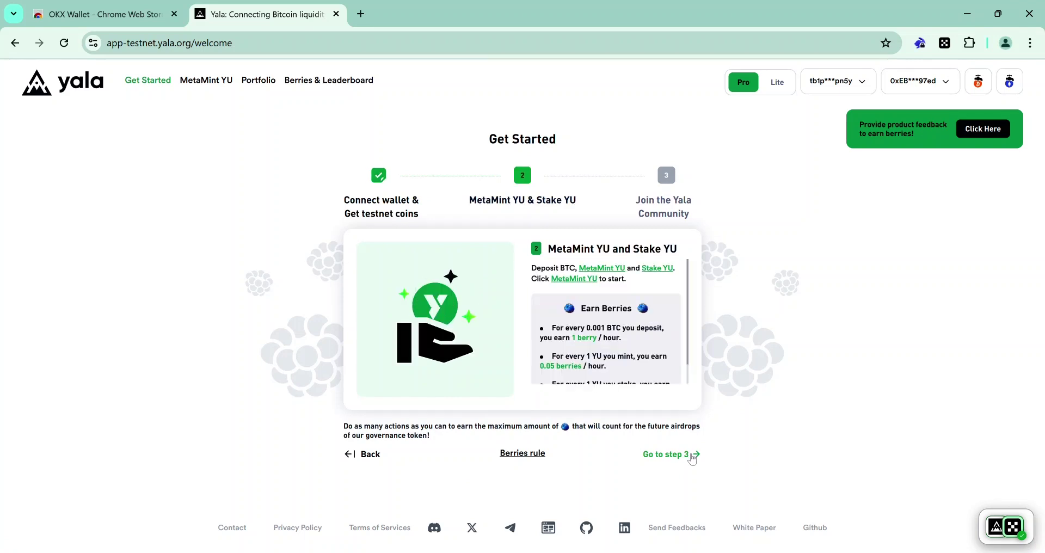
{"action": "scroll", "coordinate": [642, 319], "scroll_direction": "down", "scroll_amount": 2}
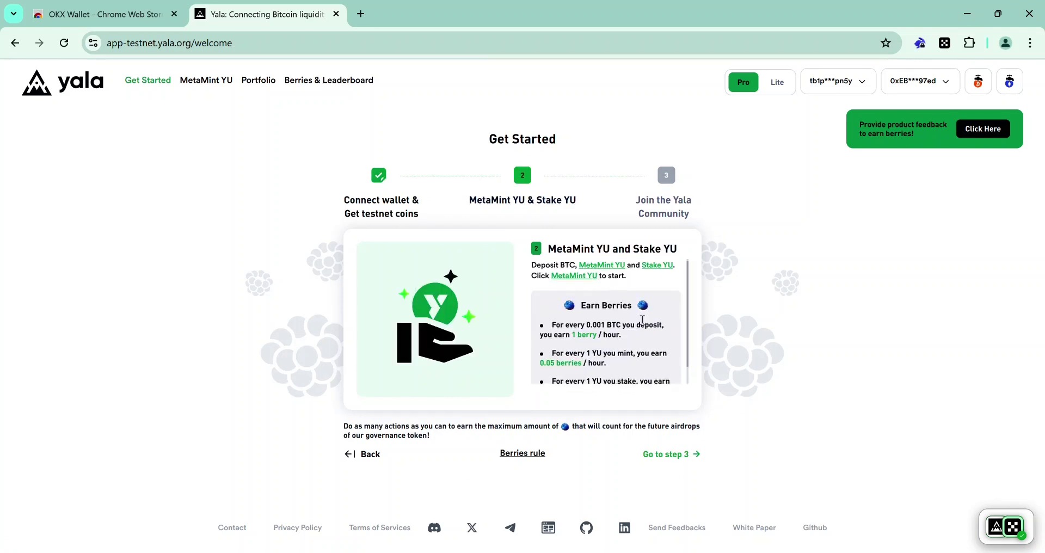
{"action": "left_click", "coordinate": [677, 461]}
{"action": "scroll", "coordinate": [572, 311], "scroll_direction": "up", "scroll_amount": 1}
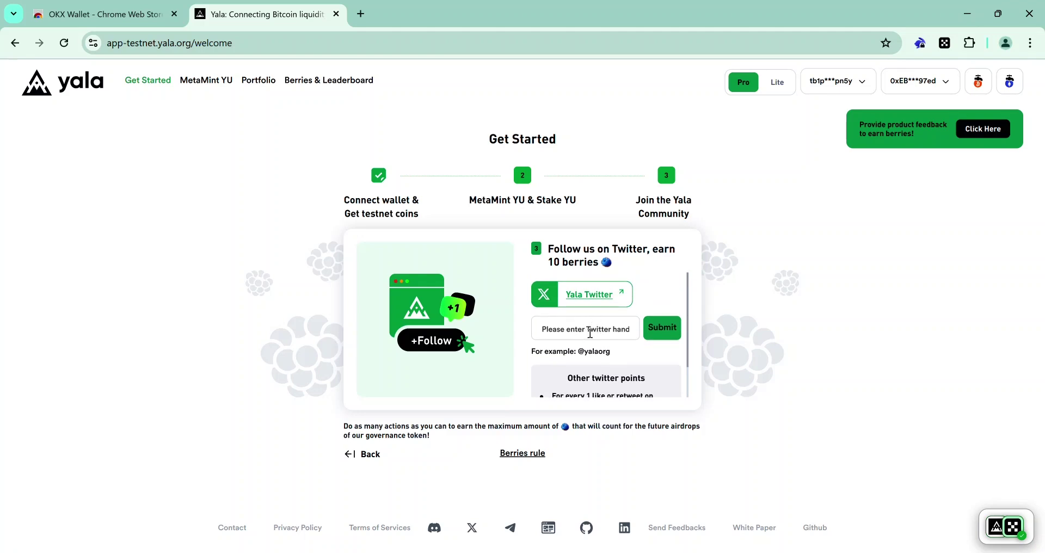
{"action": "left_click", "coordinate": [576, 331]}
{"action": "type", "text": "@"}
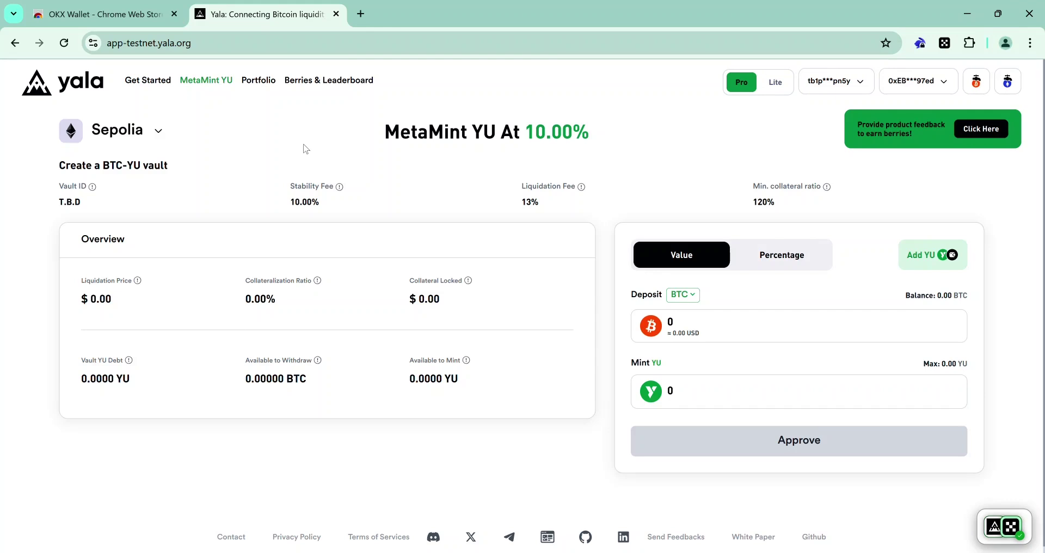
Request 0.05 ETH for the connected wallet from the $ETH Faucet and dismiss the submission notice
{"action": "left_click", "coordinate": [1007, 81]}
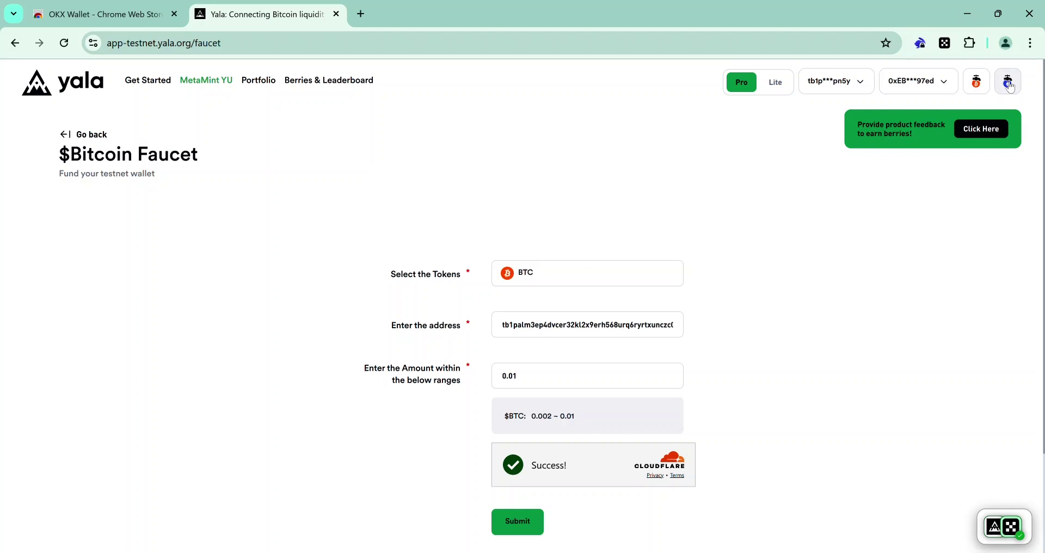
{"action": "left_click", "coordinate": [1011, 83]}
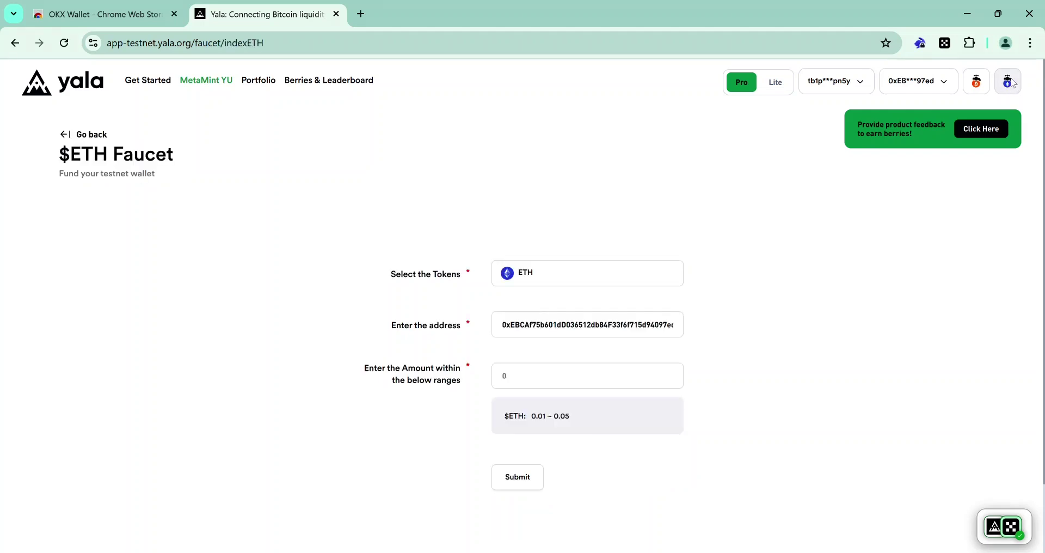
{"action": "scroll", "coordinate": [539, 305], "scroll_direction": "down", "scroll_amount": 1}
{"action": "left_click", "coordinate": [541, 308]}
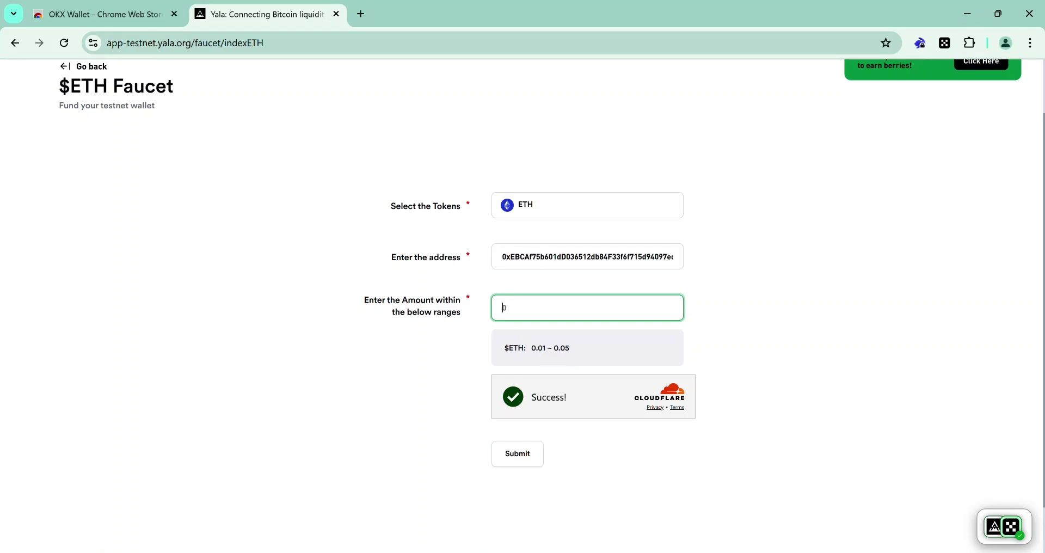
{"action": "type", "text": "0.05"}
{"action": "left_click", "coordinate": [514, 450]}
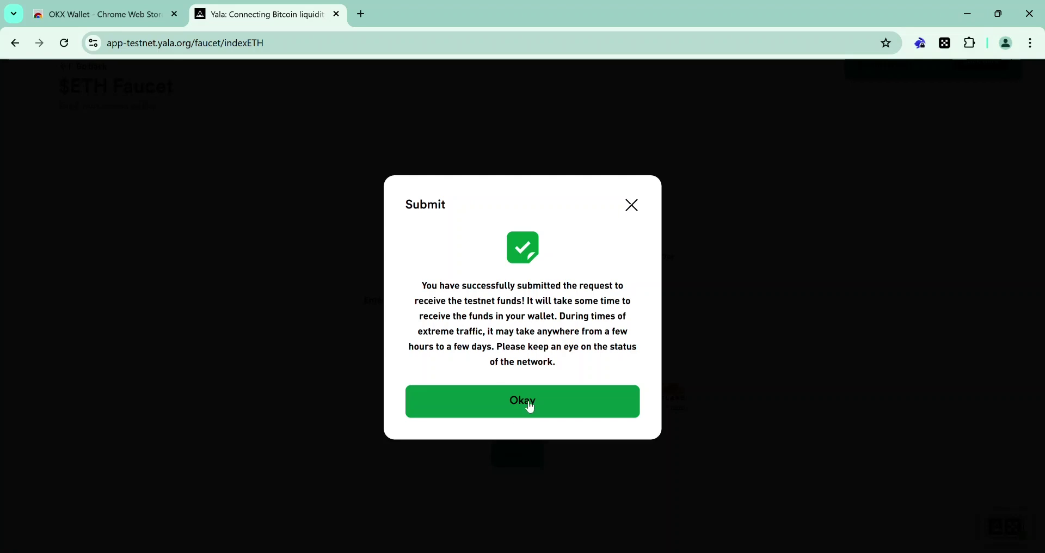
{"action": "left_click", "coordinate": [531, 408]}
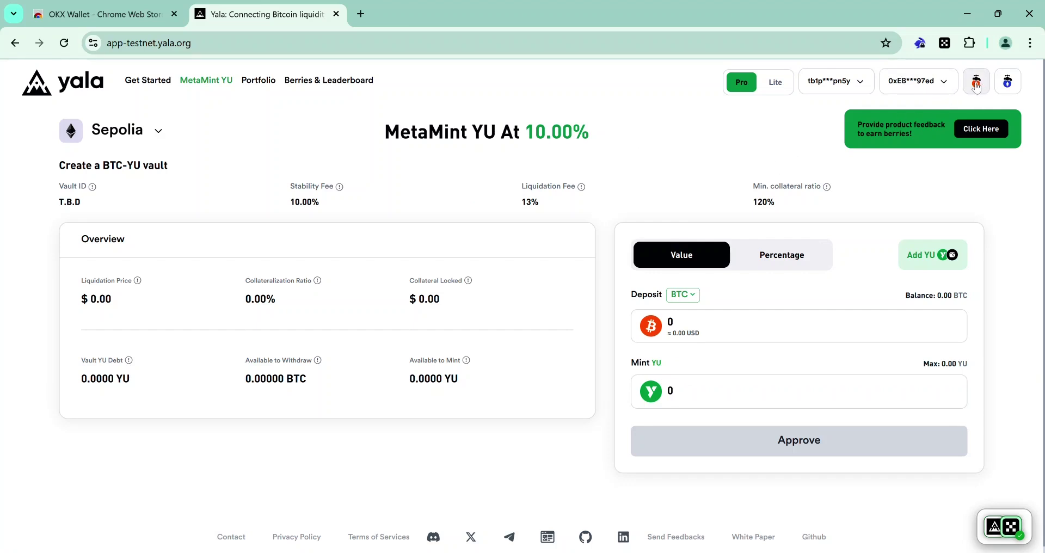
Request 0.01 BTC for the connected wallet from the $Bitcoin Faucet and dismiss the submission notice
{"action": "left_click", "coordinate": [977, 86]}
{"action": "scroll", "coordinate": [562, 308], "scroll_direction": "down", "scroll_amount": 1}
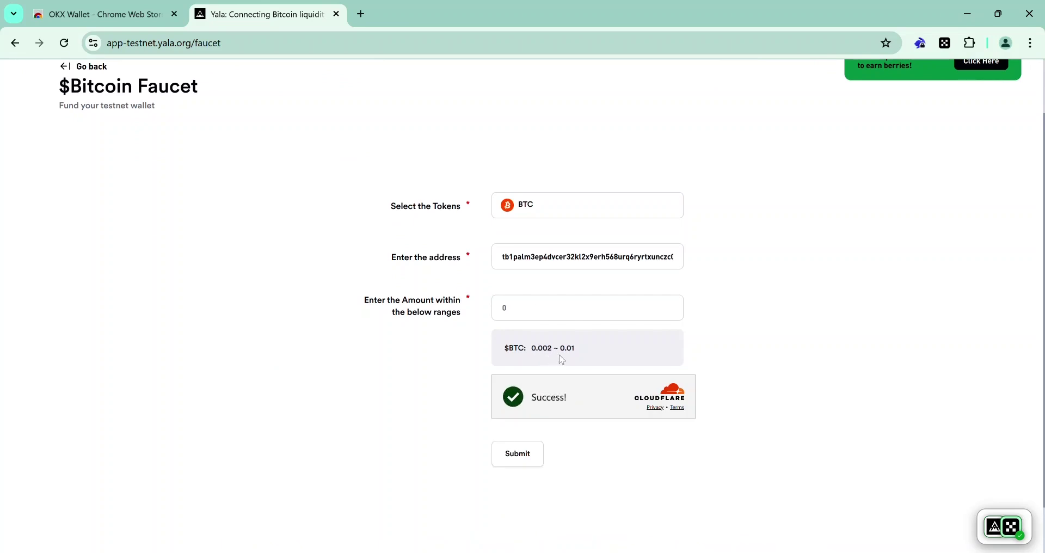
{"action": "left_click", "coordinate": [525, 309]}
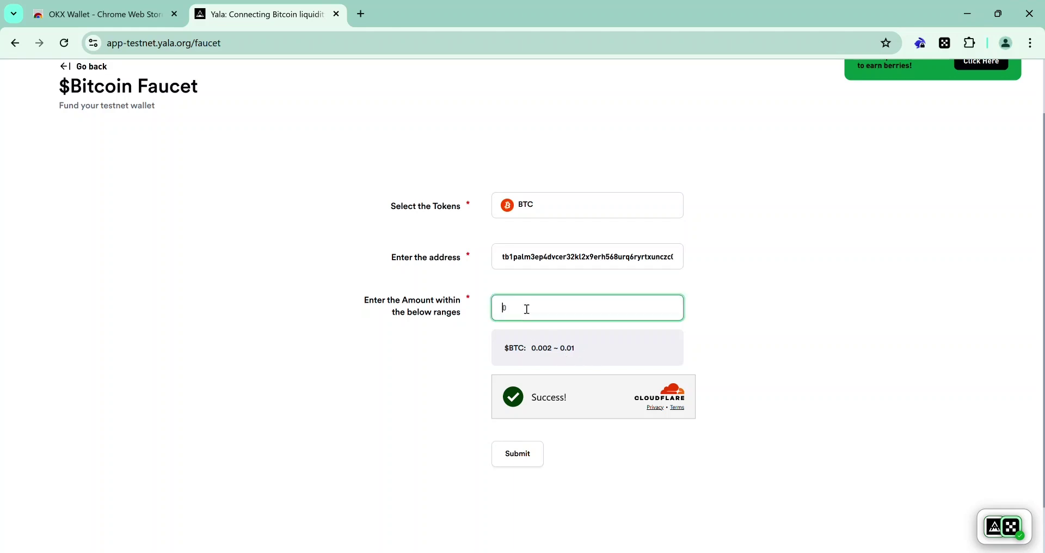
{"action": "type", "text": "0.01"}
{"action": "left_click", "coordinate": [512, 456]}
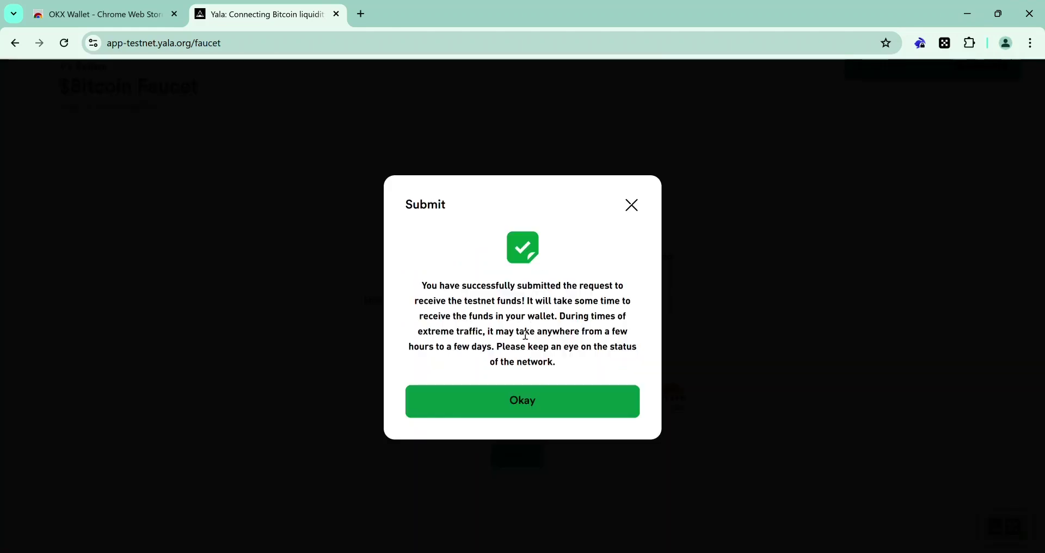
{"action": "left_click", "coordinate": [533, 403]}
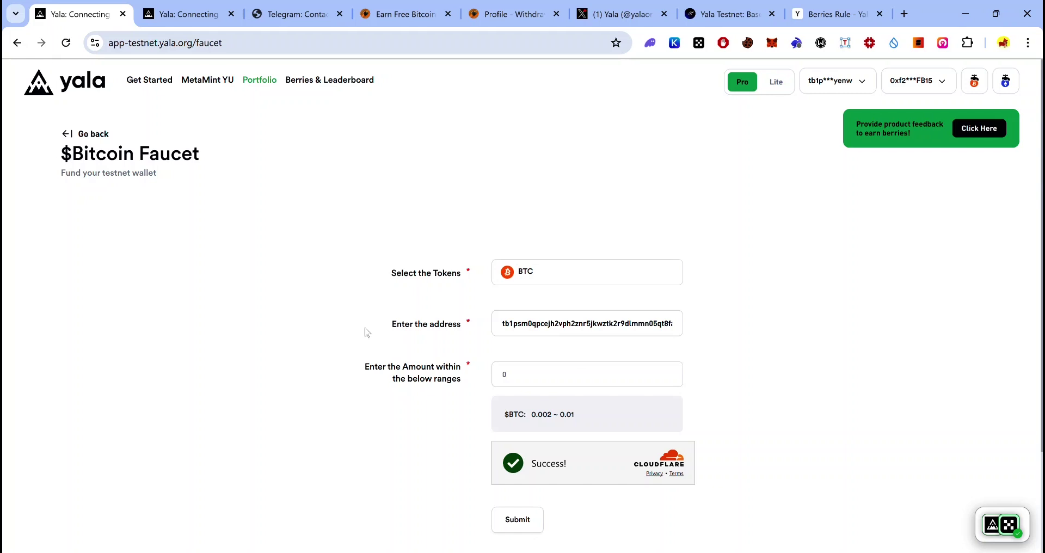
Go to Return Your Assets in the Portfolio and set the YBTC amount to return to 0.041
{"action": "left_click", "coordinate": [259, 86]}
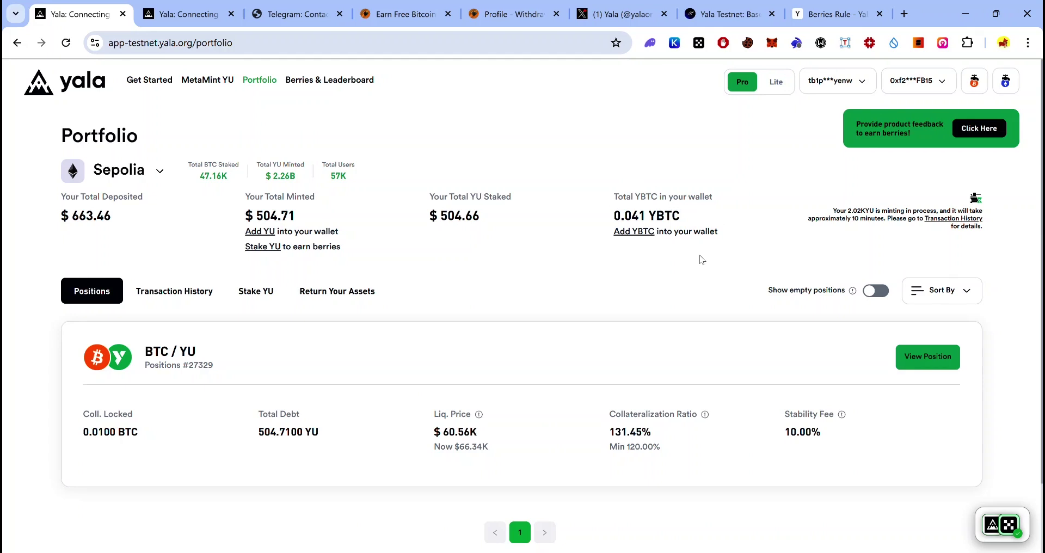
{"action": "scroll", "coordinate": [438, 286], "scroll_direction": "down", "scroll_amount": 1}
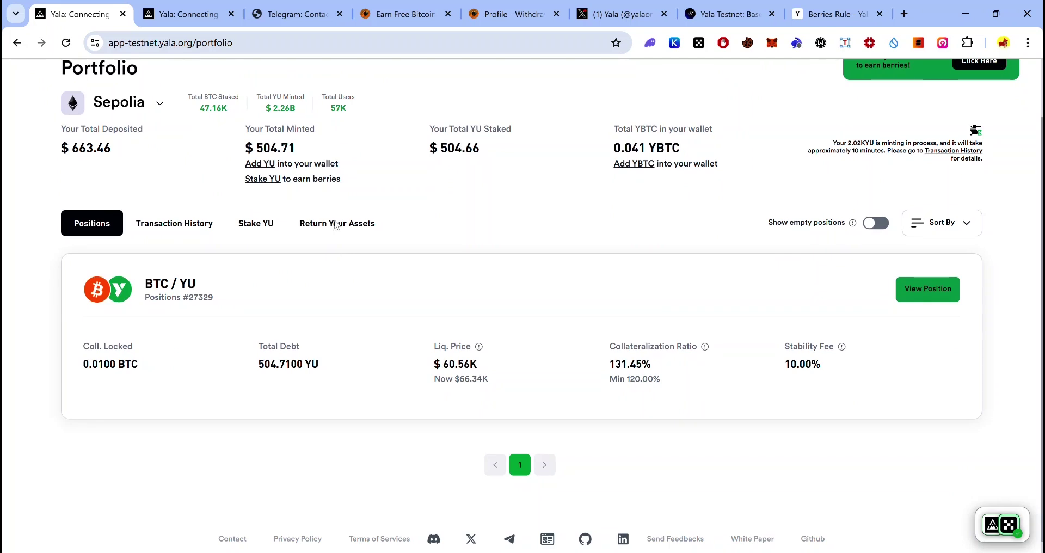
{"action": "left_click", "coordinate": [336, 225]}
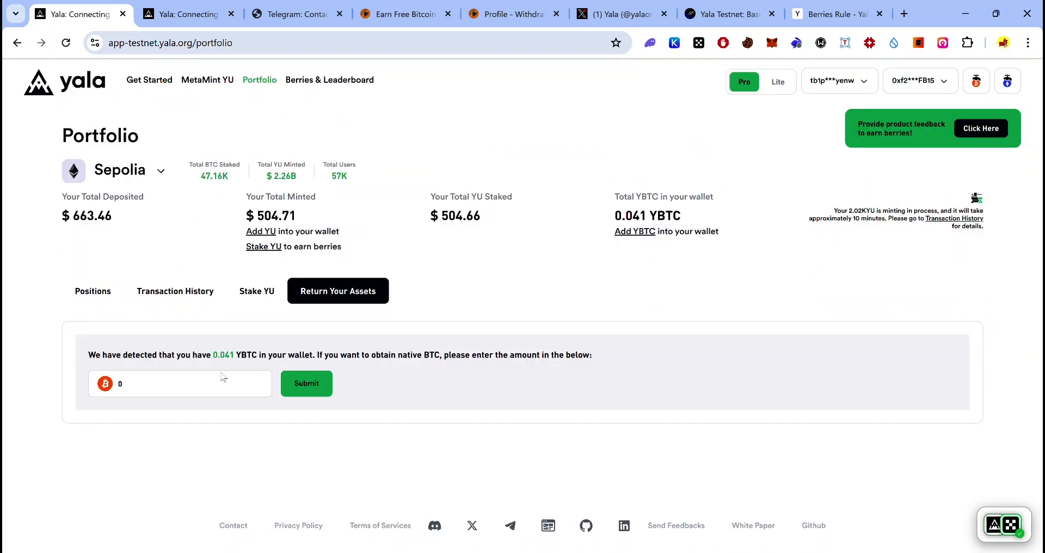
{"action": "left_click", "coordinate": [163, 382]}
{"action": "type", "text": ".041"}
Switch OKX Wallet to the Sepolia network and check its YBTC balance
{"action": "left_click", "coordinate": [699, 42]}
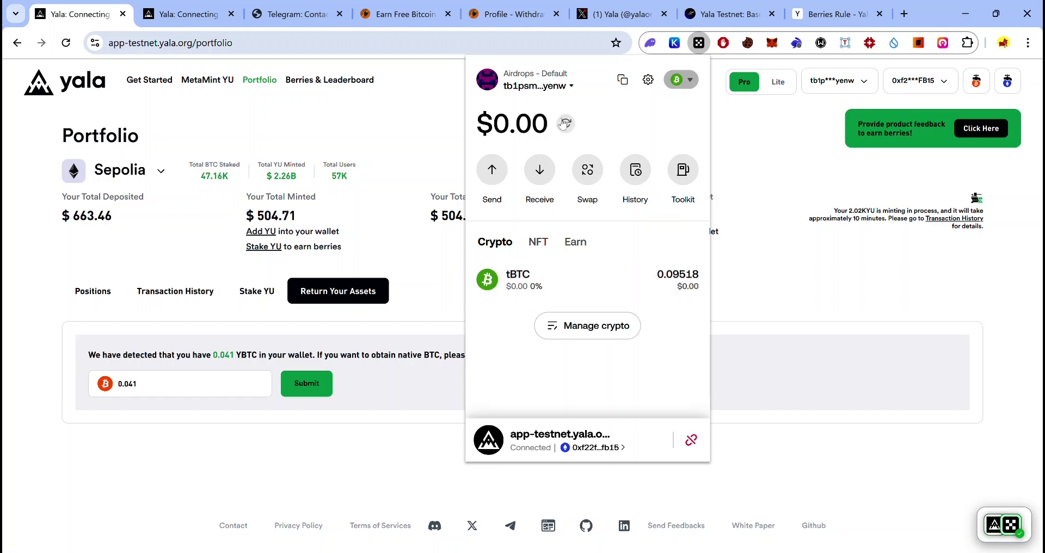
{"action": "left_click", "coordinate": [687, 88]}
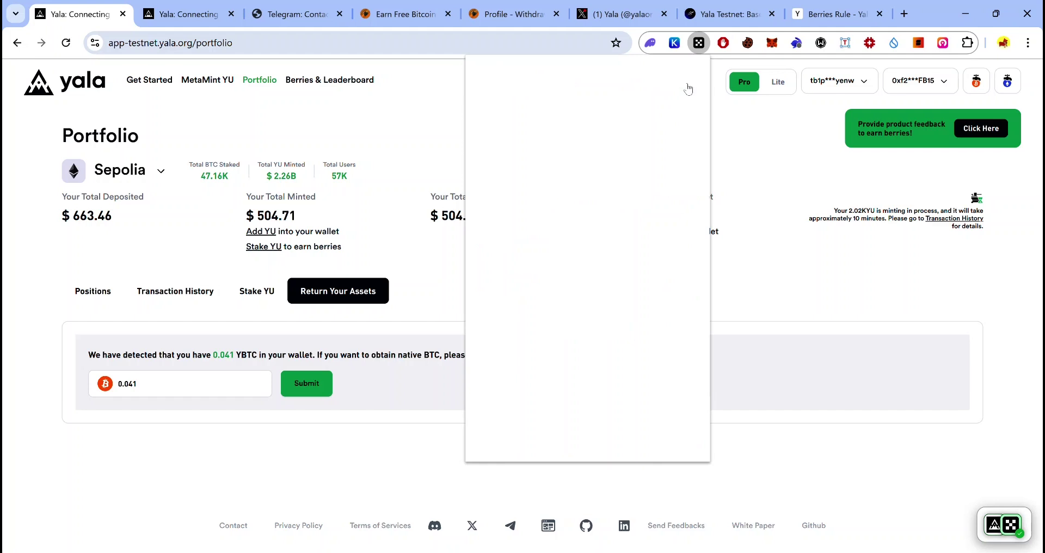
{"action": "left_click", "coordinate": [550, 275]}
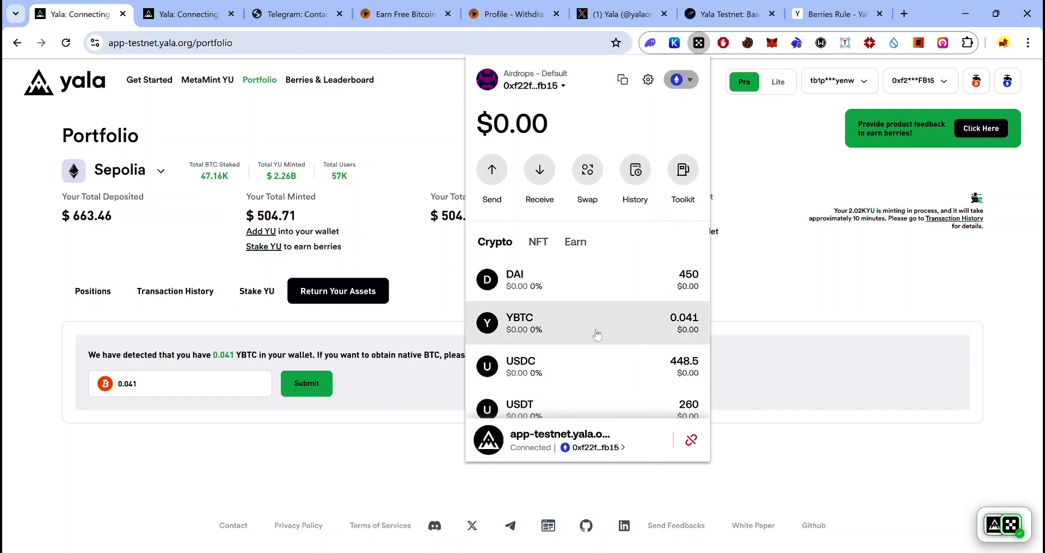
{"action": "key", "text": "Escape"}
Add the YBTC token to OKX Wallet from the Portfolio and approve the add request
{"action": "left_click", "coordinate": [635, 233]}
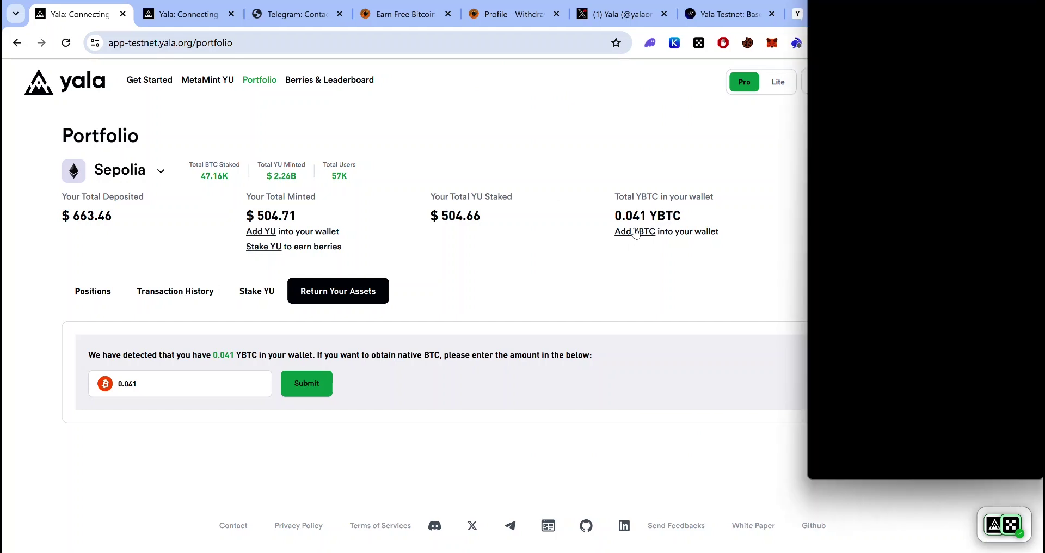
{"action": "left_click", "coordinate": [966, 451]}
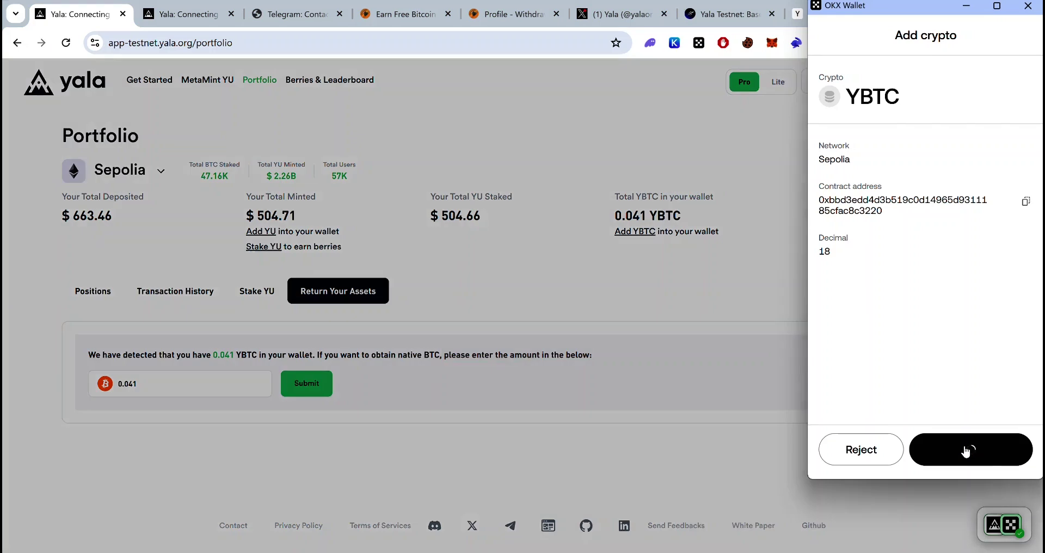
{"action": "left_click", "coordinate": [539, 370]}
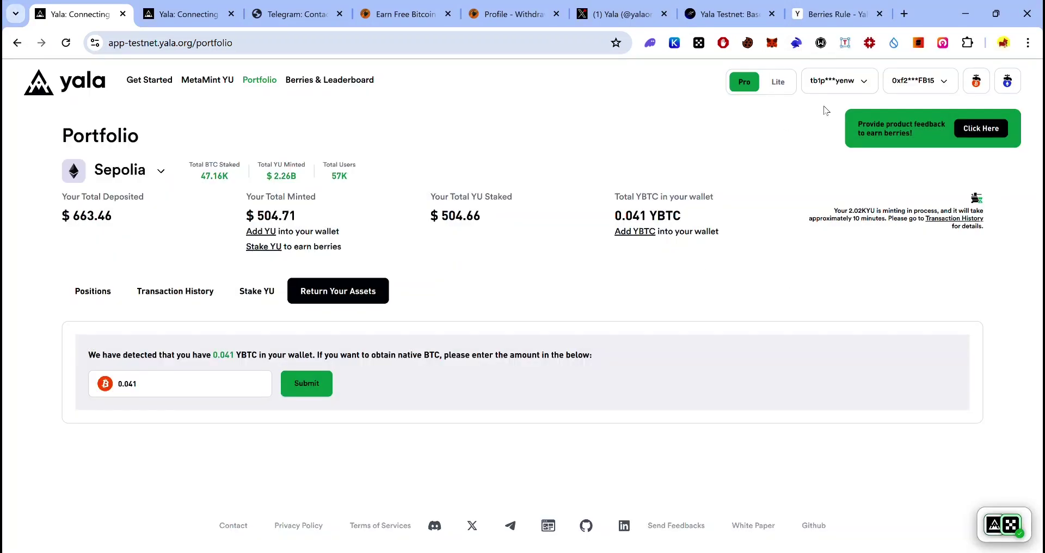
Select the Sepolia network in OKX Wallet and open the YBTC token's details to check its balance
{"action": "left_click", "coordinate": [700, 44]}
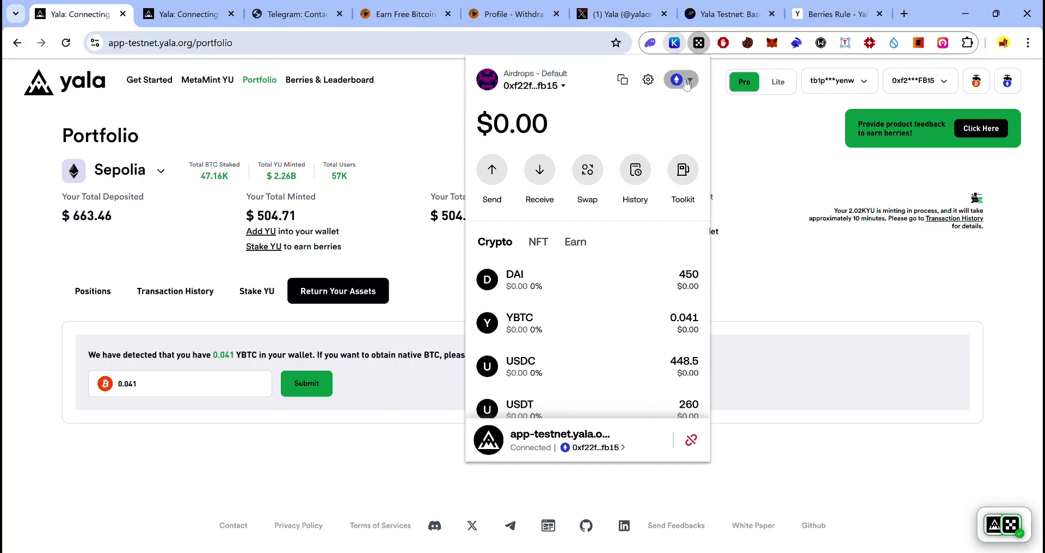
{"action": "left_click", "coordinate": [685, 87]}
{"action": "type", "text": "sep"}
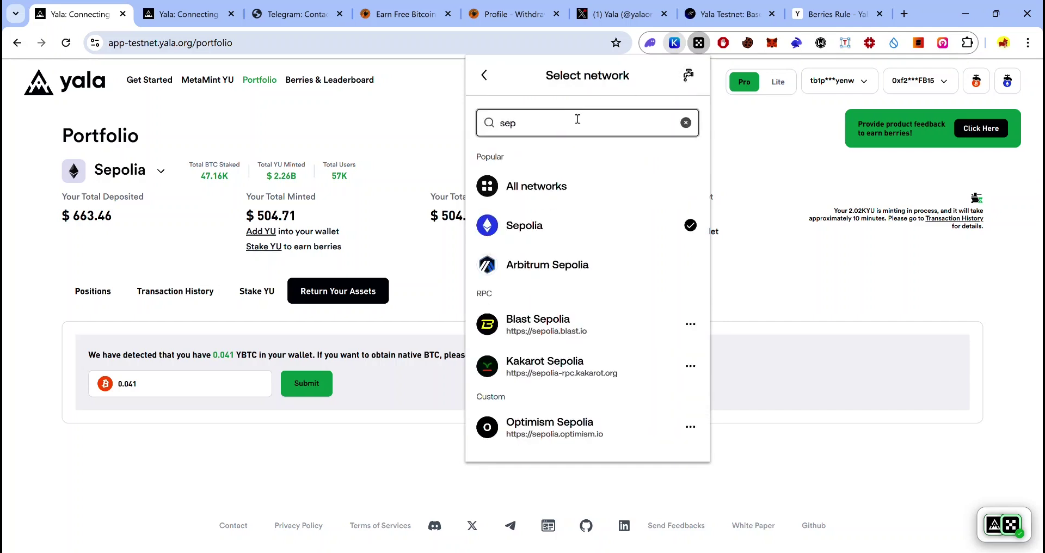
{"action": "left_click", "coordinate": [574, 226]}
{"action": "left_click", "coordinate": [569, 331]}
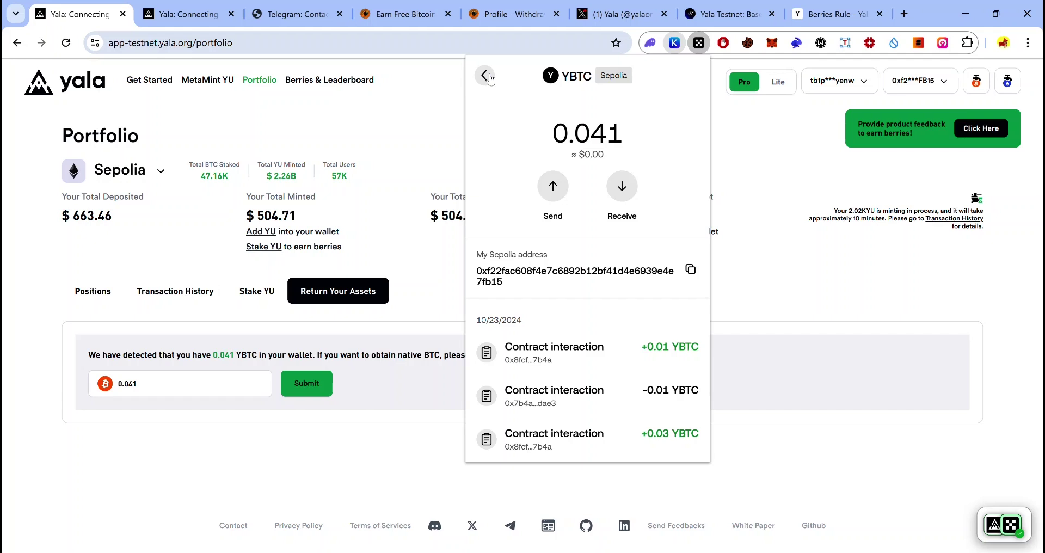
Submit the return of 0.041 YBTC for native BTC and confirm the transaction in OKX Wallet
{"action": "left_click", "coordinate": [124, 388]}
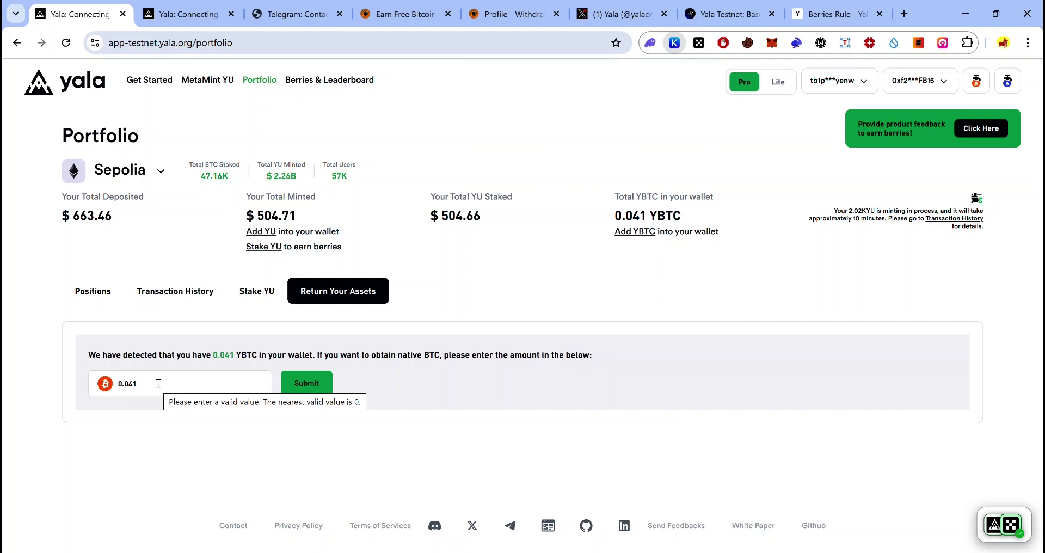
{"action": "left_click", "coordinate": [305, 382]}
{"action": "left_click", "coordinate": [973, 452]}
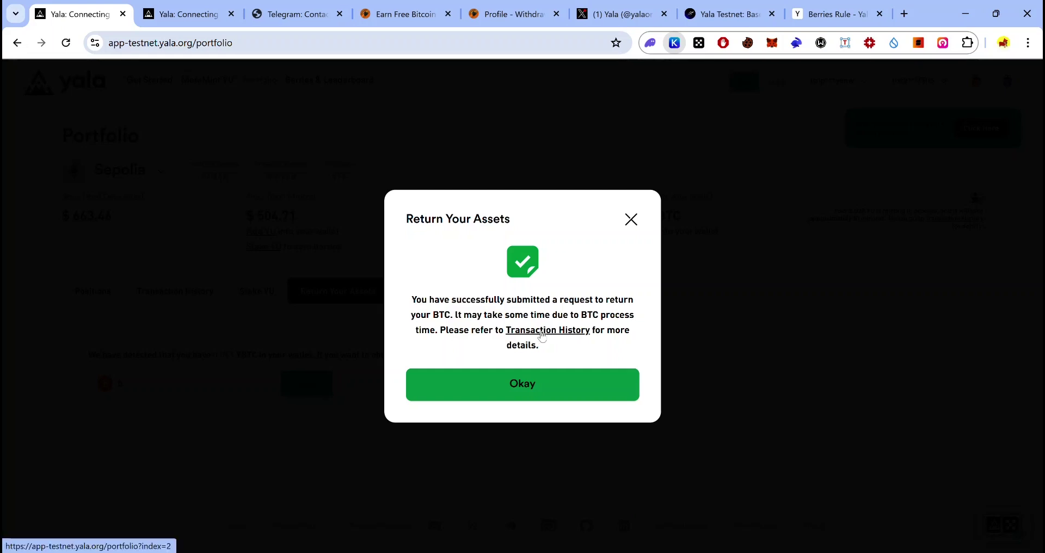
Open the Portfolio's Transaction History from the return notice and check the status of the 0.041 BTC return
{"action": "left_click", "coordinate": [543, 332]}
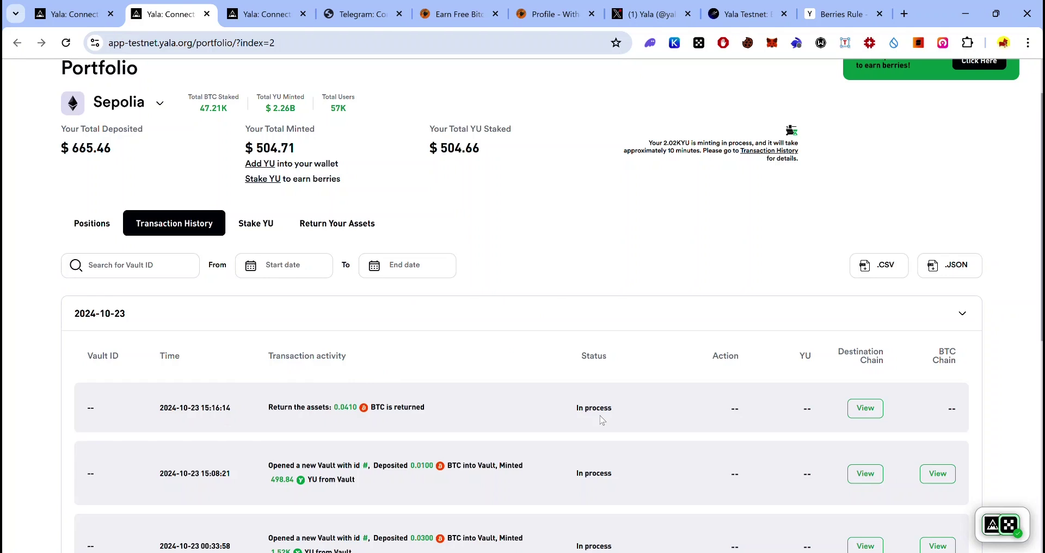
{"action": "left_click", "coordinate": [699, 42]}
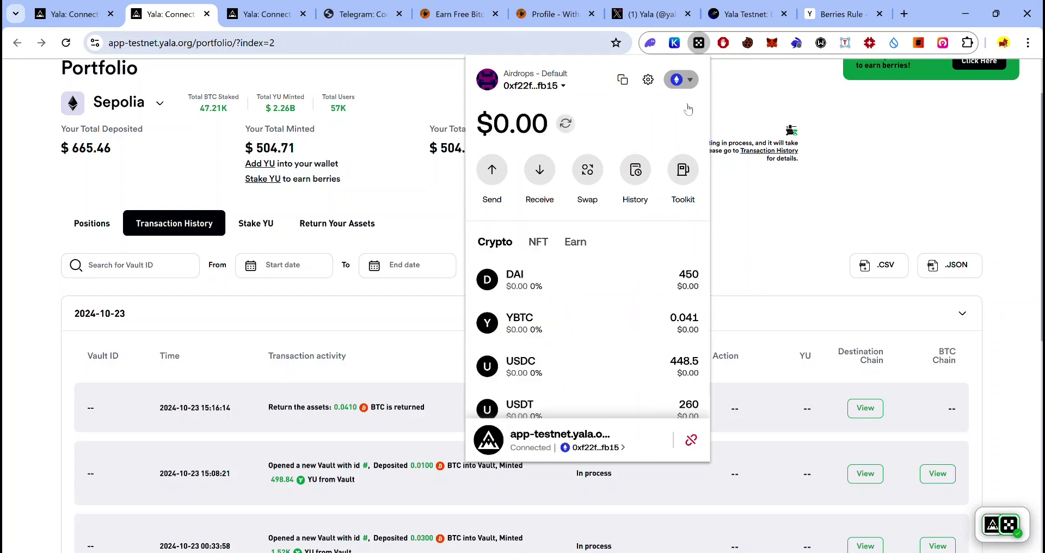
{"action": "left_click", "coordinate": [801, 244]}
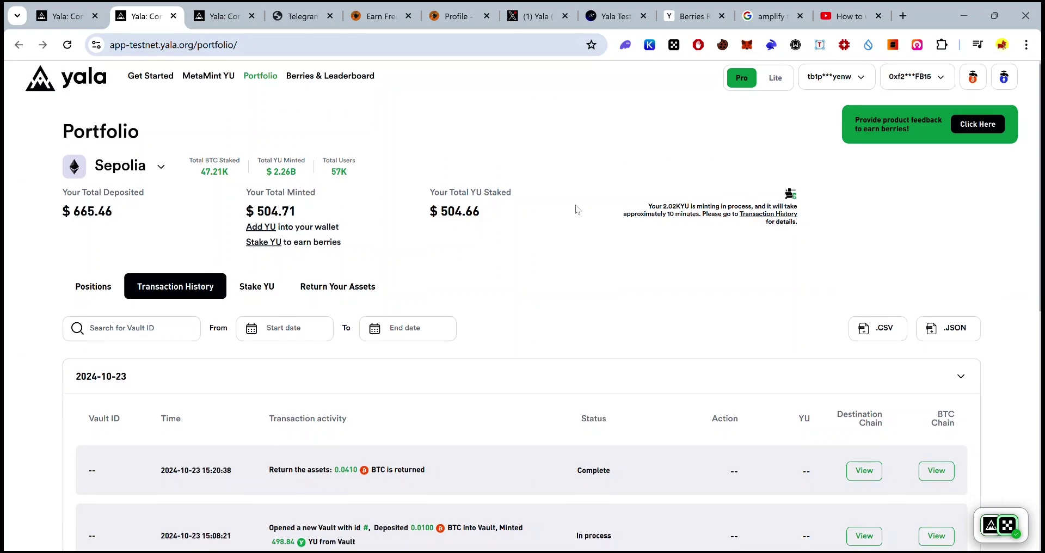
{"action": "scroll", "coordinate": [577, 210], "scroll_direction": "down", "scroll_amount": 1}
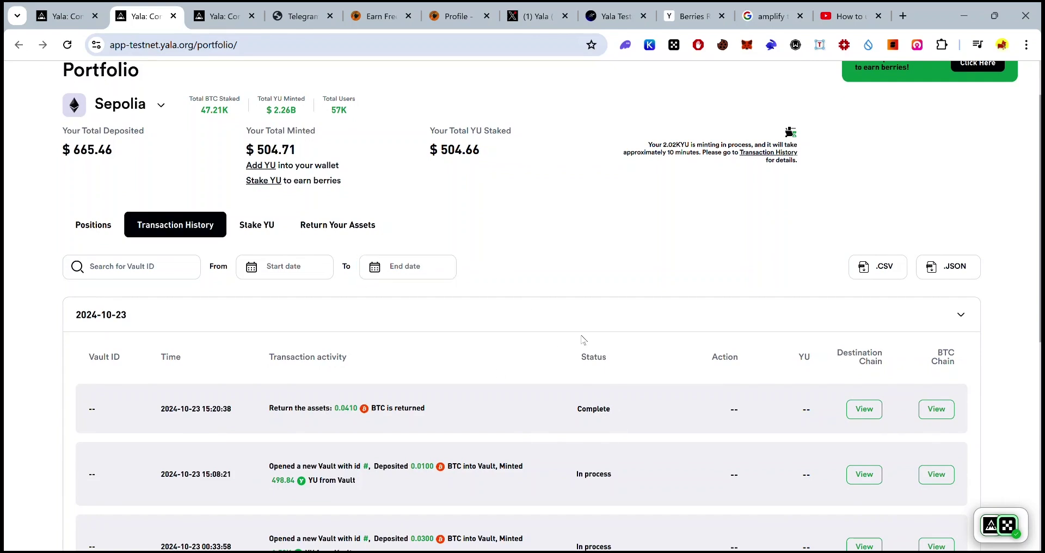
{"action": "scroll", "coordinate": [583, 339], "scroll_direction": "up", "scroll_amount": 2}
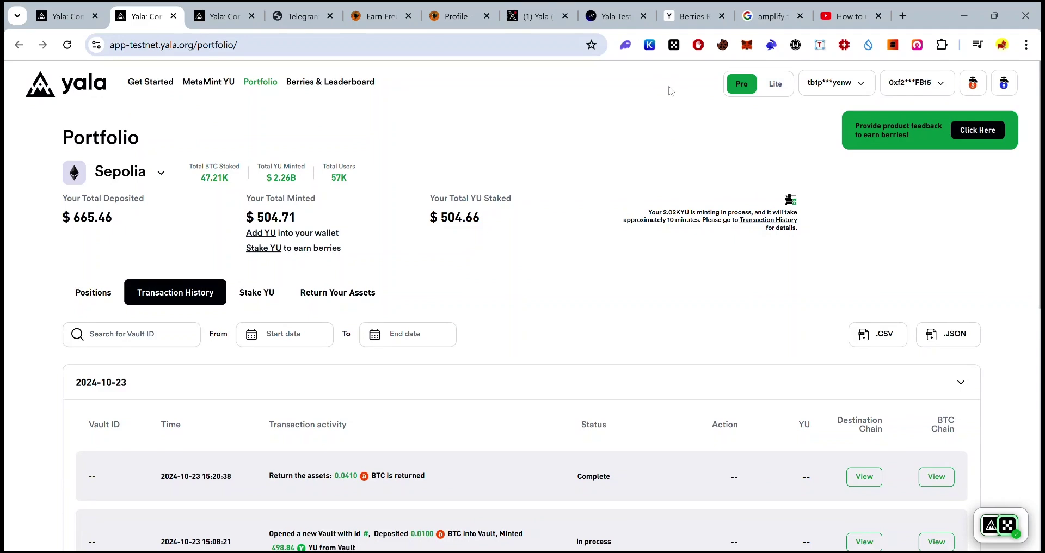
Check the YBTC balance in OKX Wallet and switch the wallet to the BTC Testnet network
{"action": "left_click", "coordinate": [675, 45]}
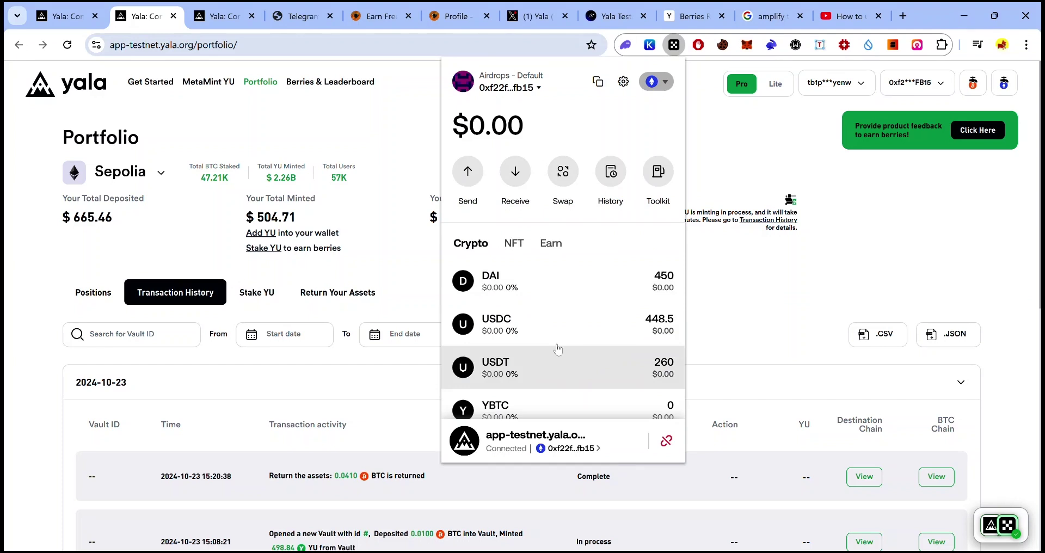
{"action": "scroll", "coordinate": [560, 343], "scroll_direction": "down", "scroll_amount": 2}
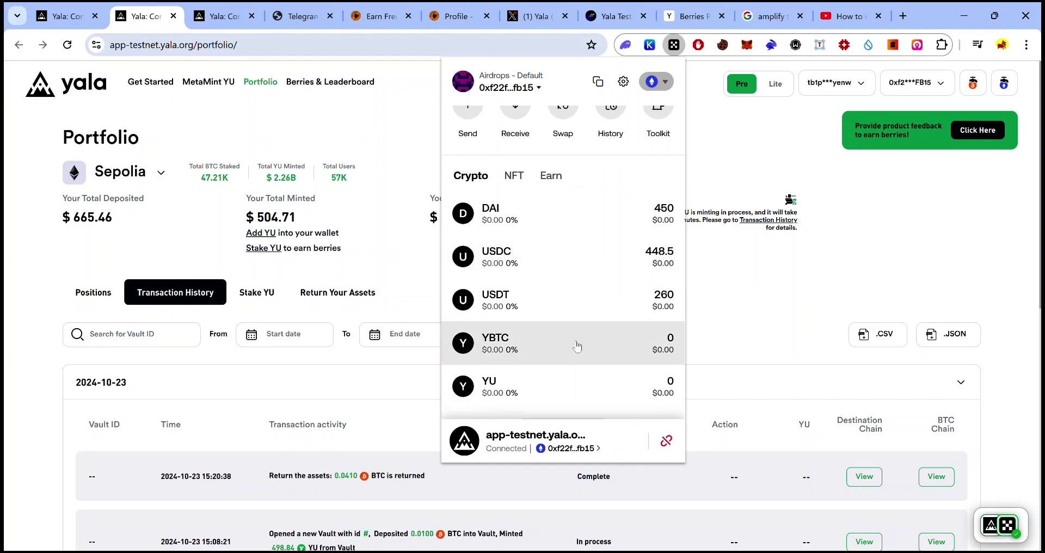
{"action": "left_click", "coordinate": [666, 83]}
{"action": "left_click", "coordinate": [561, 124]}
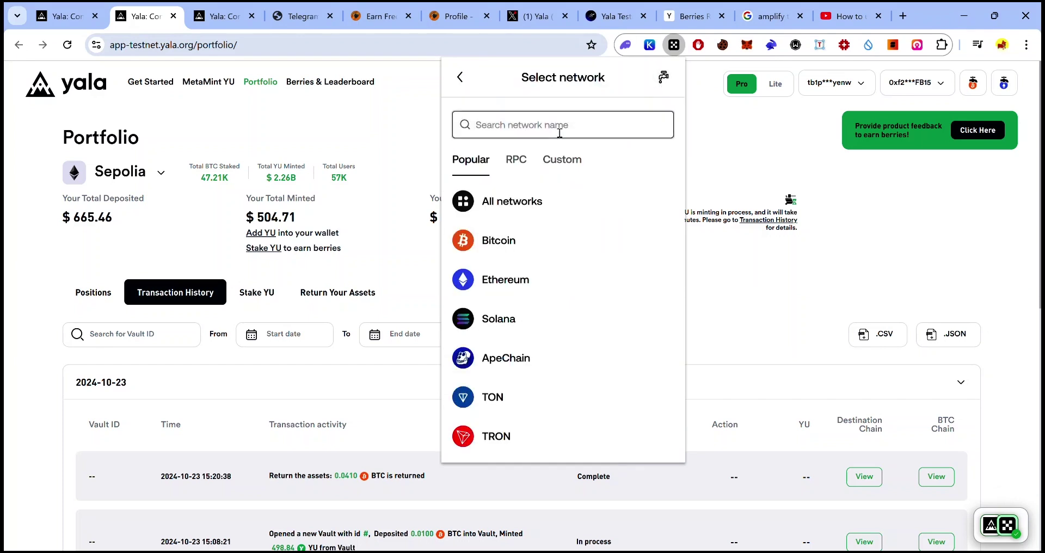
{"action": "type", "text": "btc"}
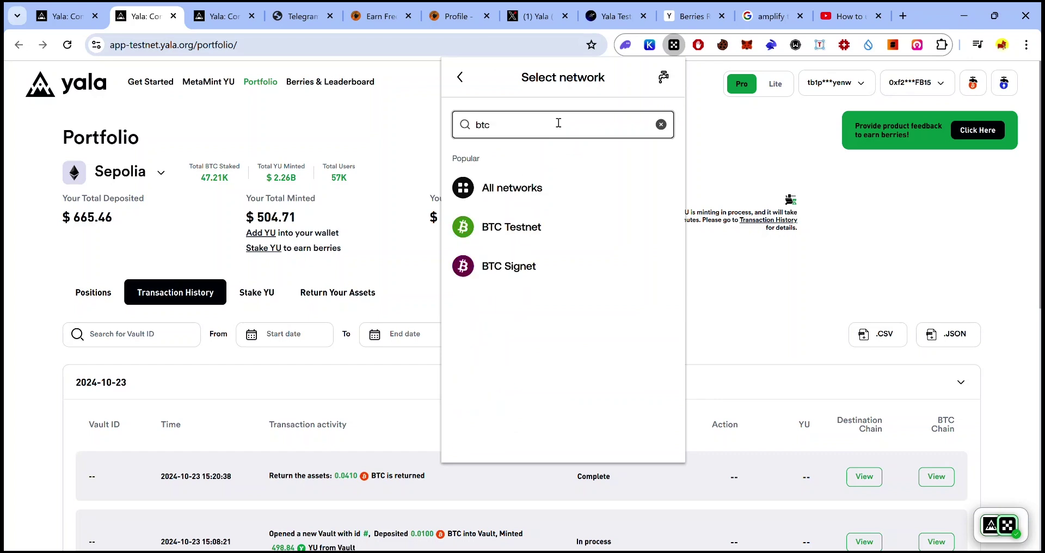
{"action": "left_click", "coordinate": [537, 225]}
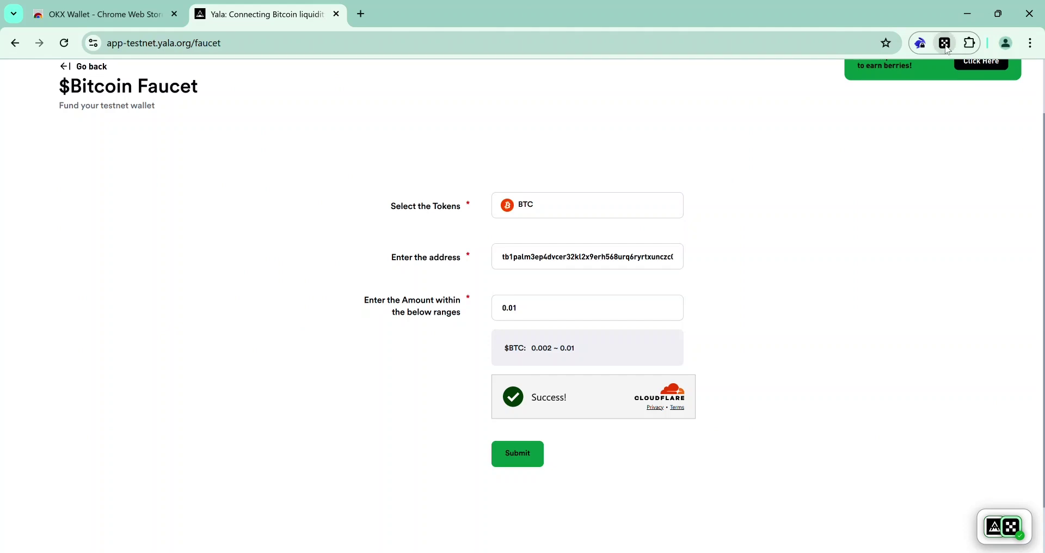
Switch the Tutorials wallet in OKX Wallet to BTC Testnet and add the tBTC token to its crypto list
{"action": "left_click", "coordinate": [946, 44]}
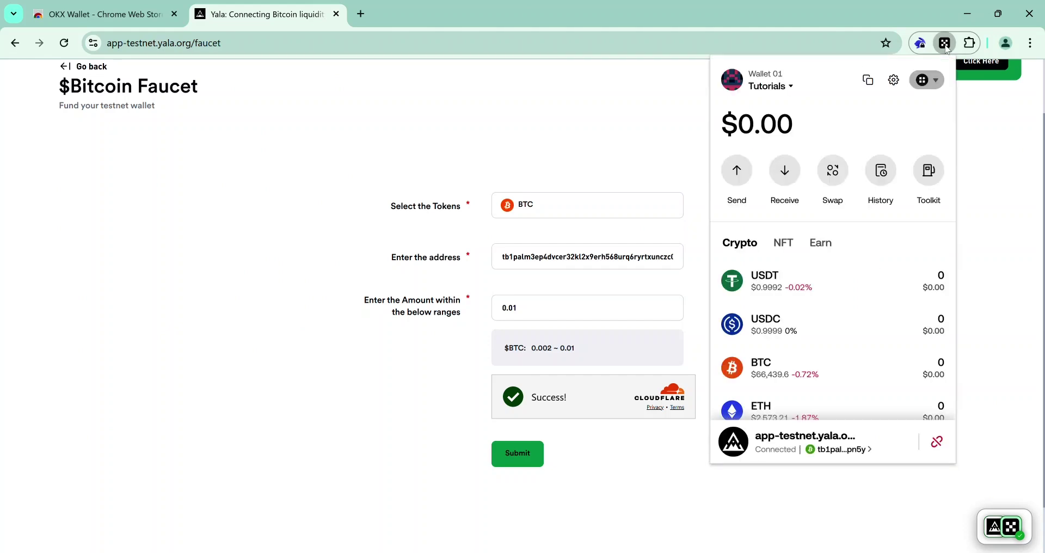
{"action": "left_click", "coordinate": [934, 86]}
{"action": "left_click", "coordinate": [843, 115]}
{"action": "type", "text": "btc"}
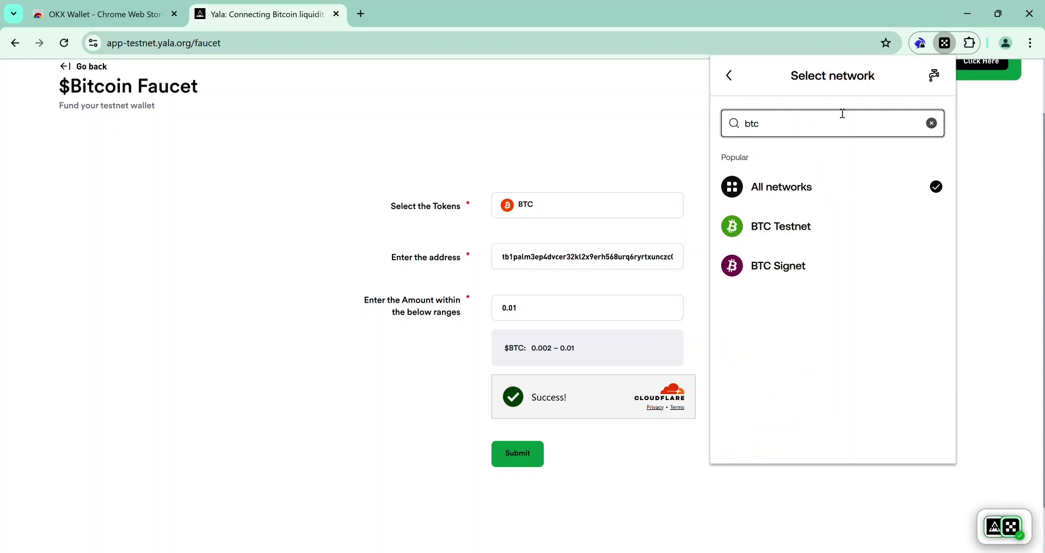
{"action": "left_click", "coordinate": [790, 233]}
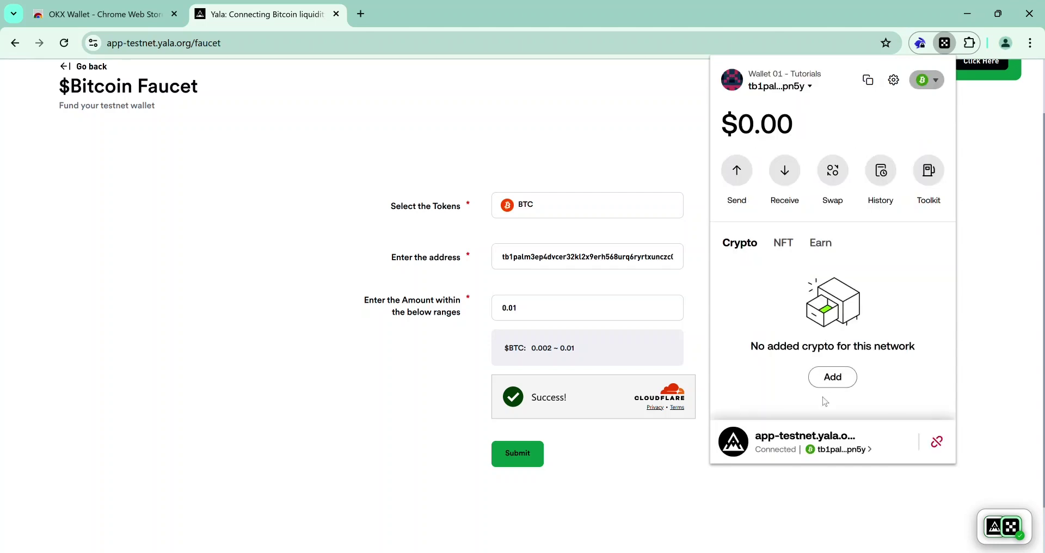
{"action": "left_click", "coordinate": [832, 376]}
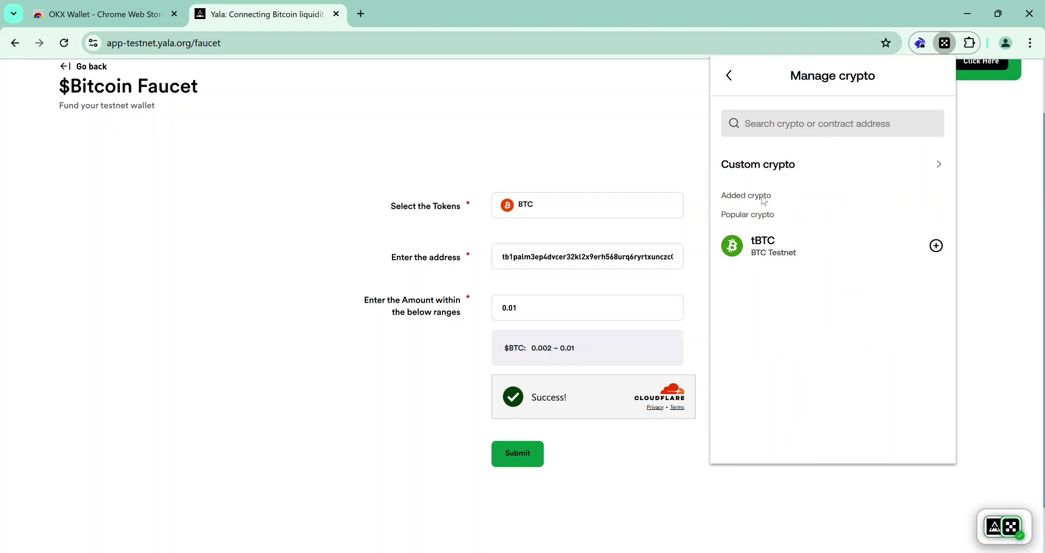
{"action": "left_click", "coordinate": [936, 245]}
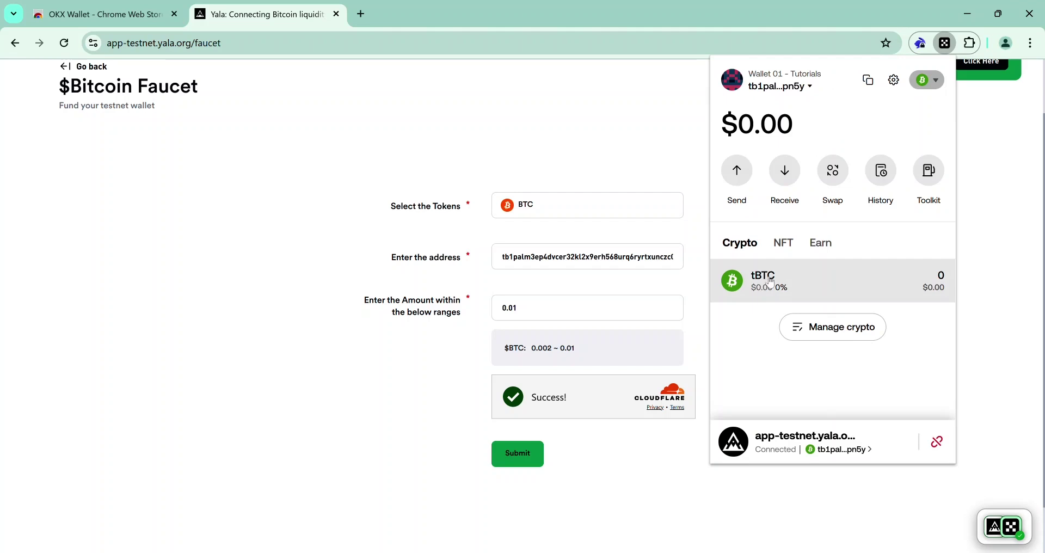
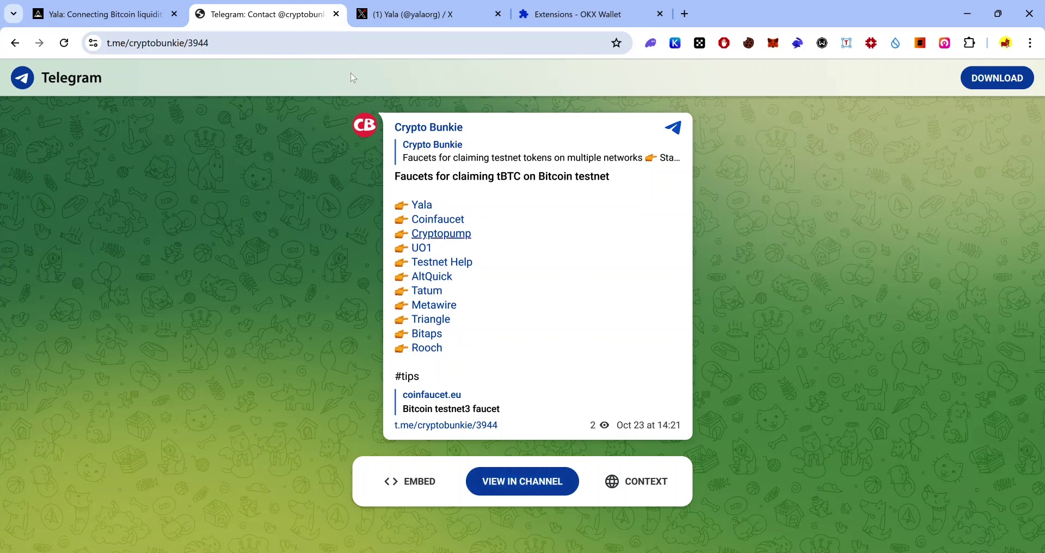
Go back to the Yala page and select the BTC Testnet network in OKX Wallet
{"action": "left_click", "coordinate": [132, 7]}
{"action": "left_click", "coordinate": [697, 48]}
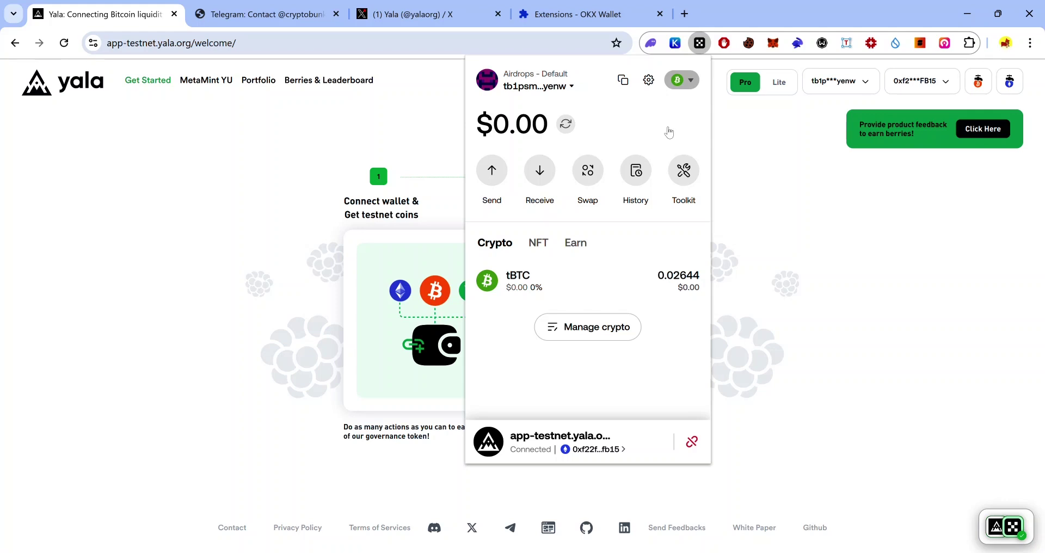
{"action": "left_click", "coordinate": [683, 80]}
{"action": "type", "text": "btc"}
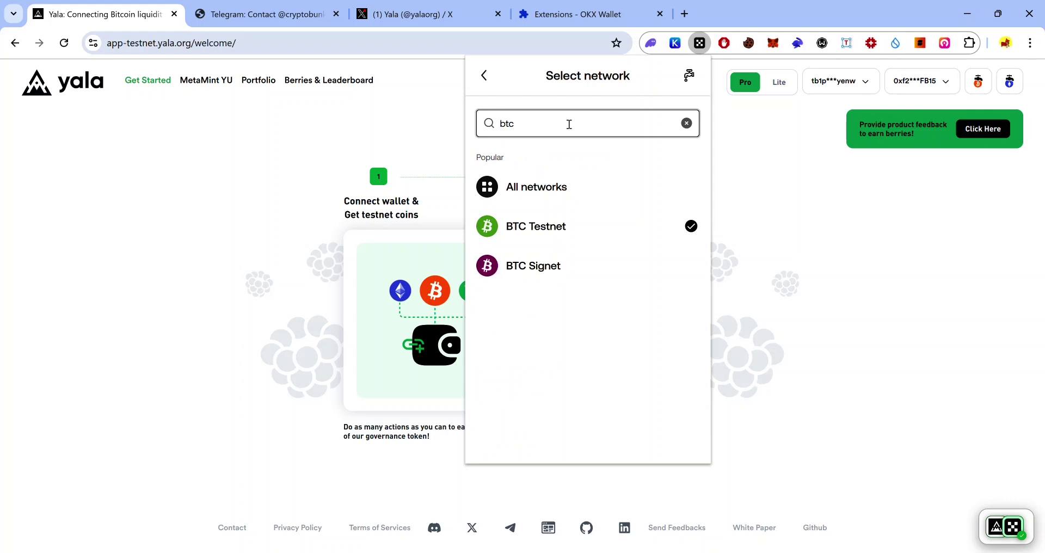
{"action": "left_click", "coordinate": [554, 216]}
Copy the wallet's tBTC receiving address on BTC Testnet and close OKX Wallet
{"action": "left_click", "coordinate": [623, 81]}
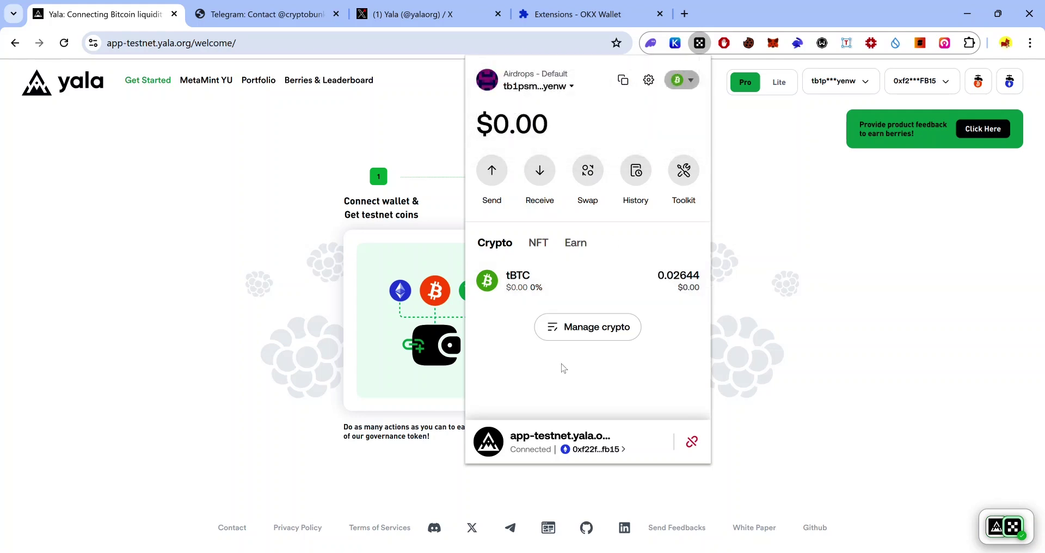
{"action": "left_click", "coordinate": [542, 172]}
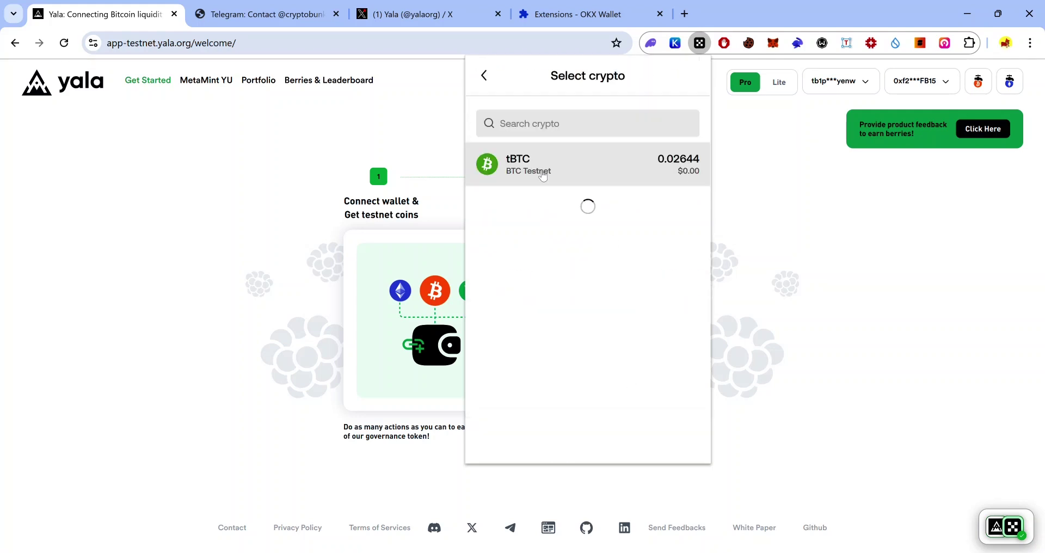
{"action": "left_click", "coordinate": [604, 170]}
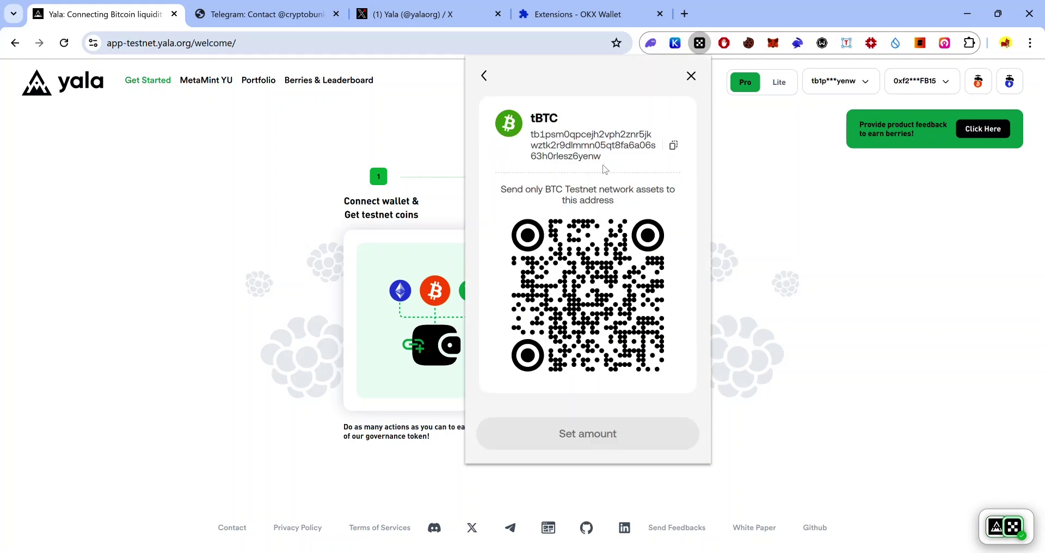
{"action": "left_click", "coordinate": [674, 147]}
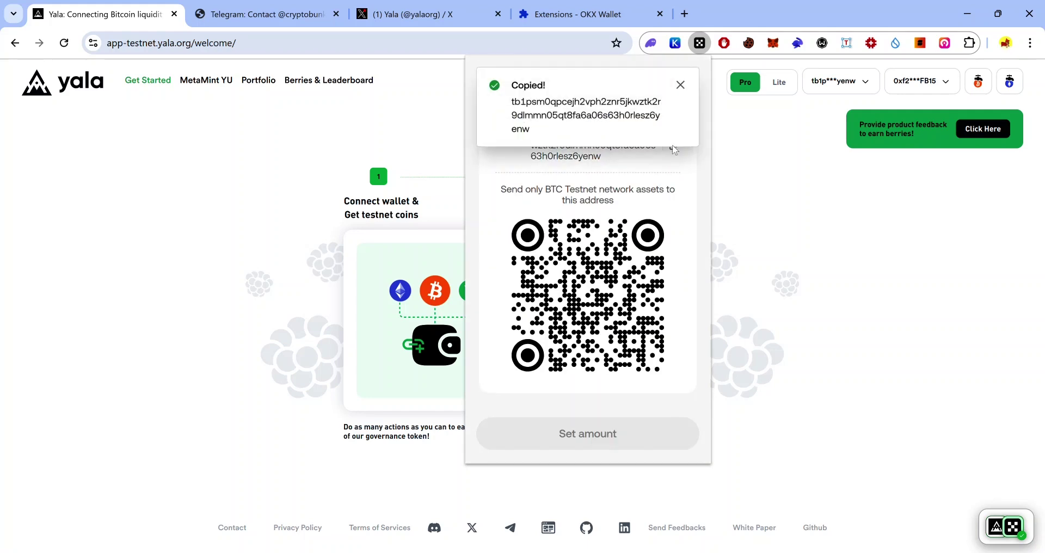
{"action": "left_click", "coordinate": [719, 181]}
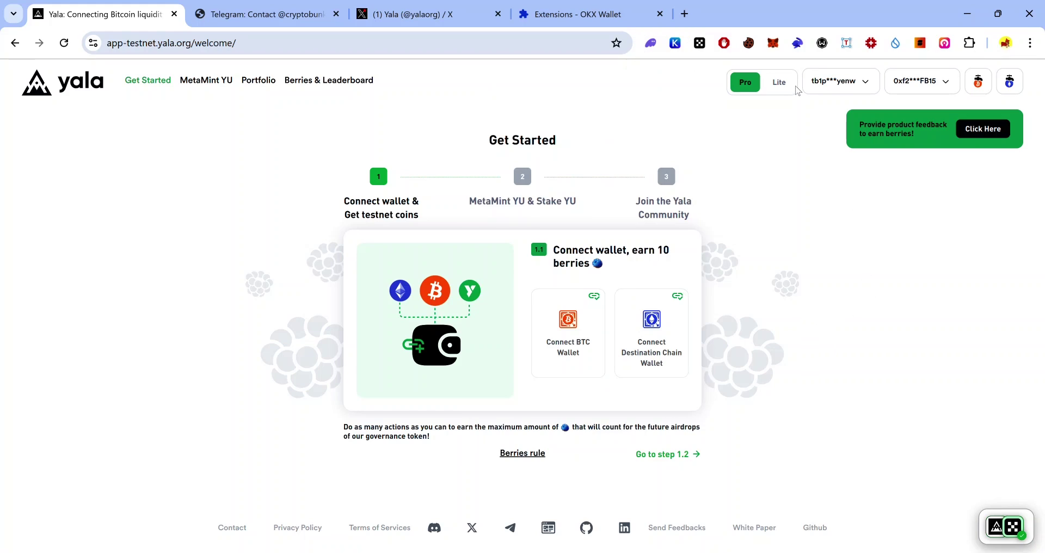
Open the AltQuick faucet from the Telegram list of tBTC faucets and follow its registration link
{"action": "left_click", "coordinate": [322, 12]}
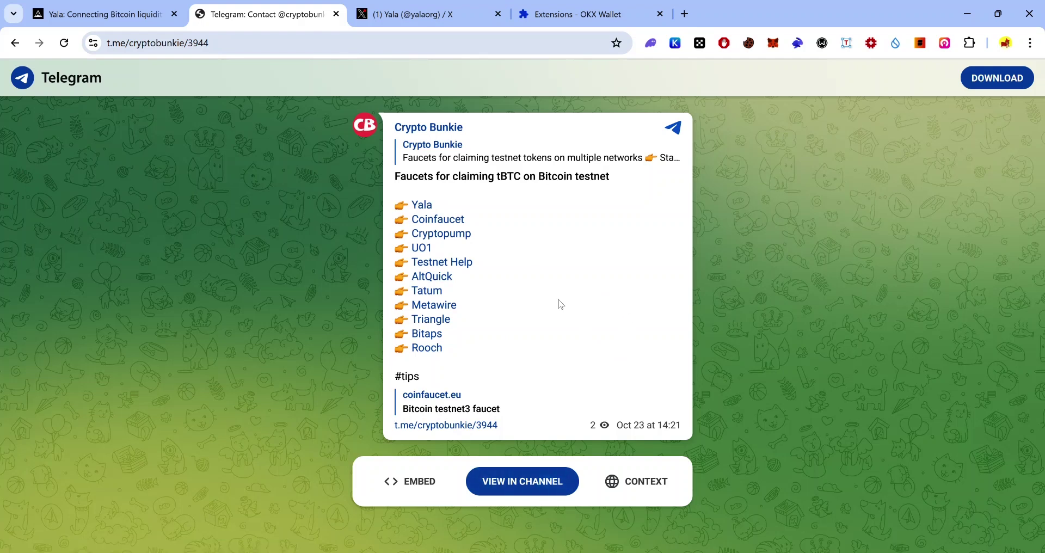
{"action": "left_click", "coordinate": [445, 282]}
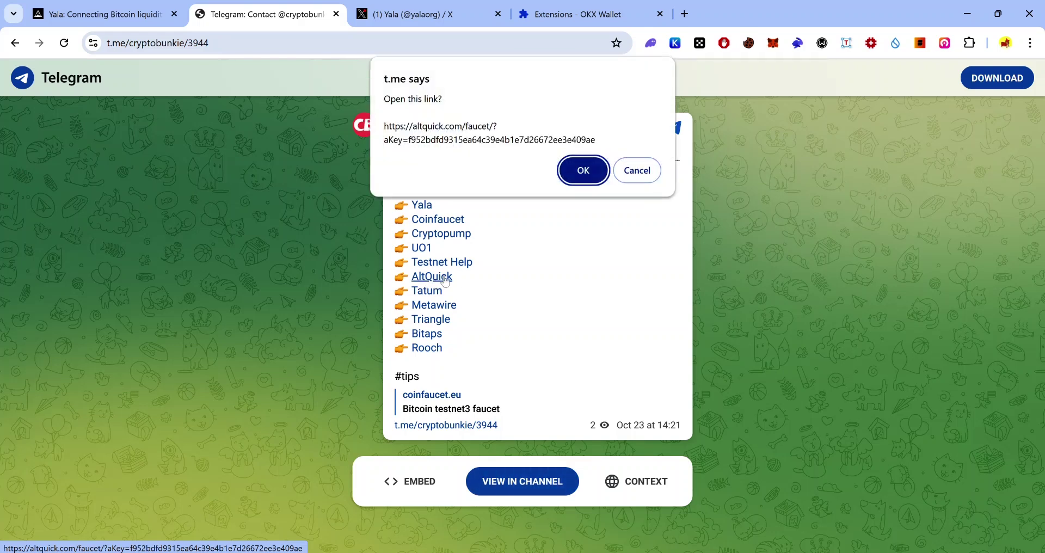
{"action": "left_click", "coordinate": [589, 175]}
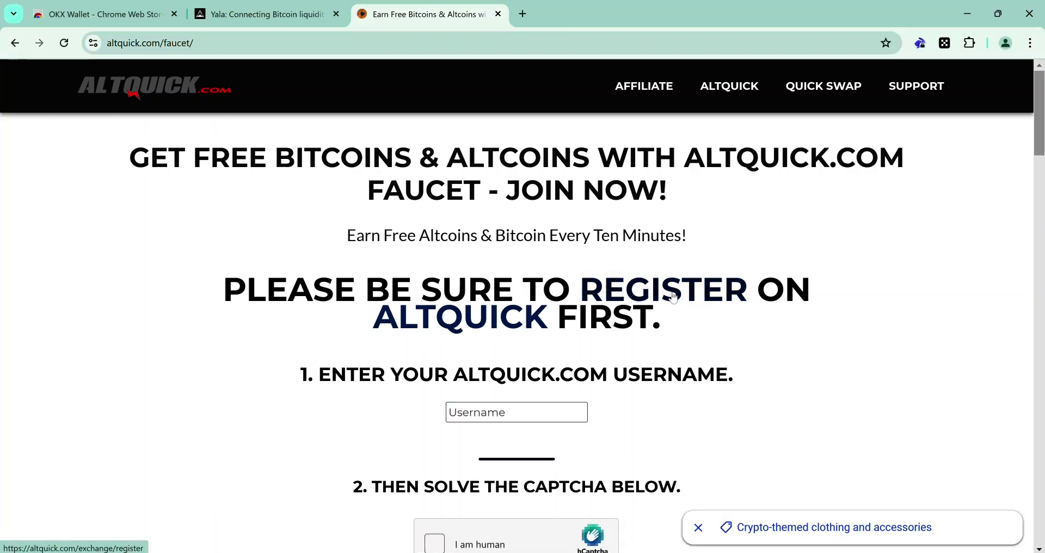
{"action": "left_click", "coordinate": [669, 297]}
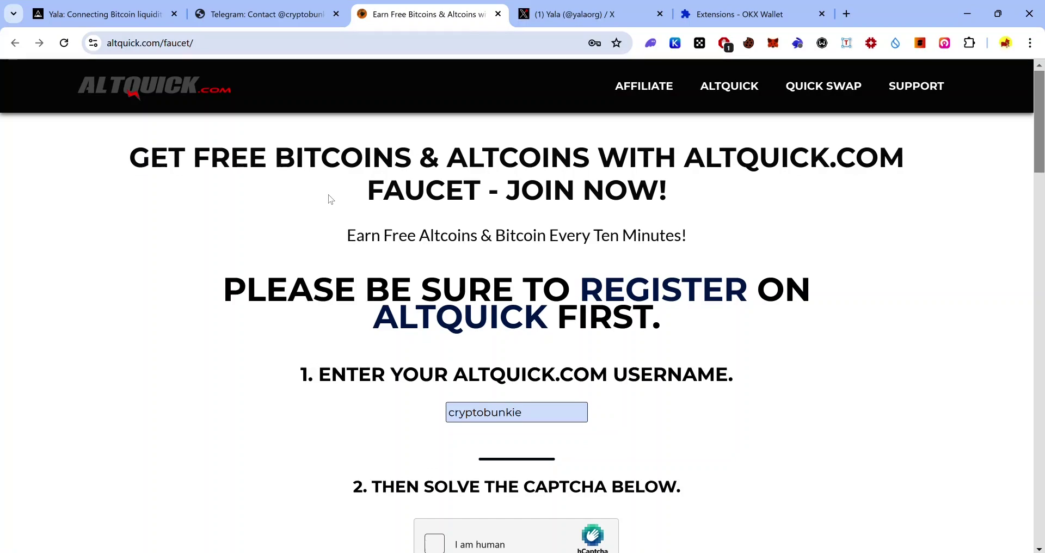
Complete the captcha on the AltQuick faucet and claim the TBTC payout for BitcoinTestnet3
{"action": "scroll", "coordinate": [469, 236], "scroll_direction": "down", "scroll_amount": 1}
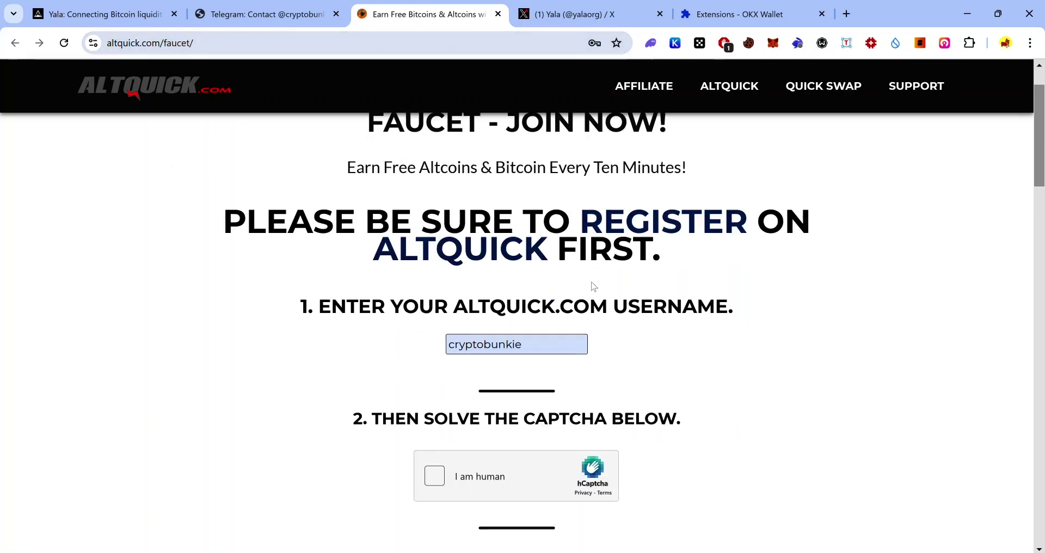
{"action": "left_click", "coordinate": [561, 341]}
{"action": "scroll", "coordinate": [560, 342], "scroll_direction": "down", "scroll_amount": 2}
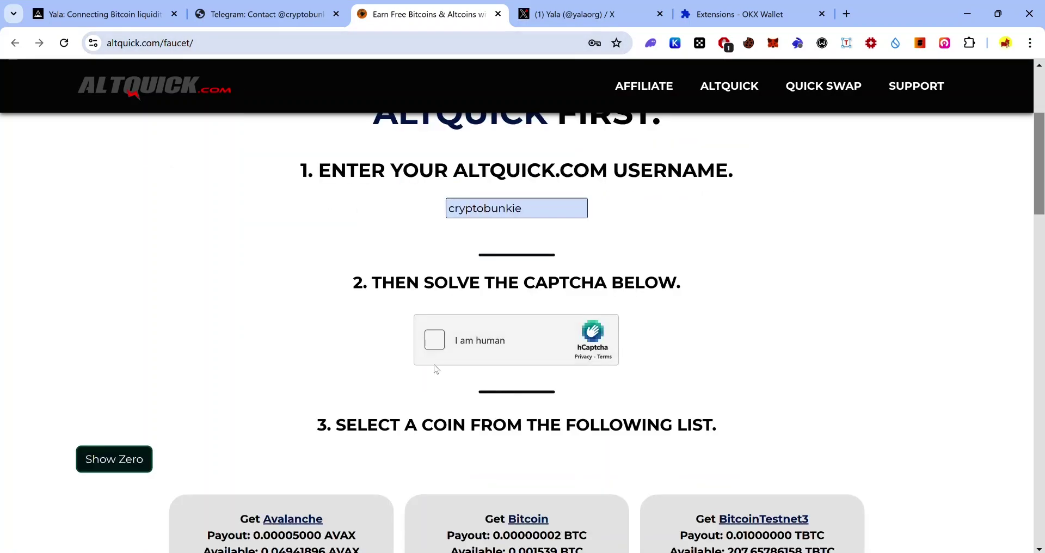
{"action": "scroll", "coordinate": [753, 321], "scroll_direction": "down", "scroll_amount": 4}
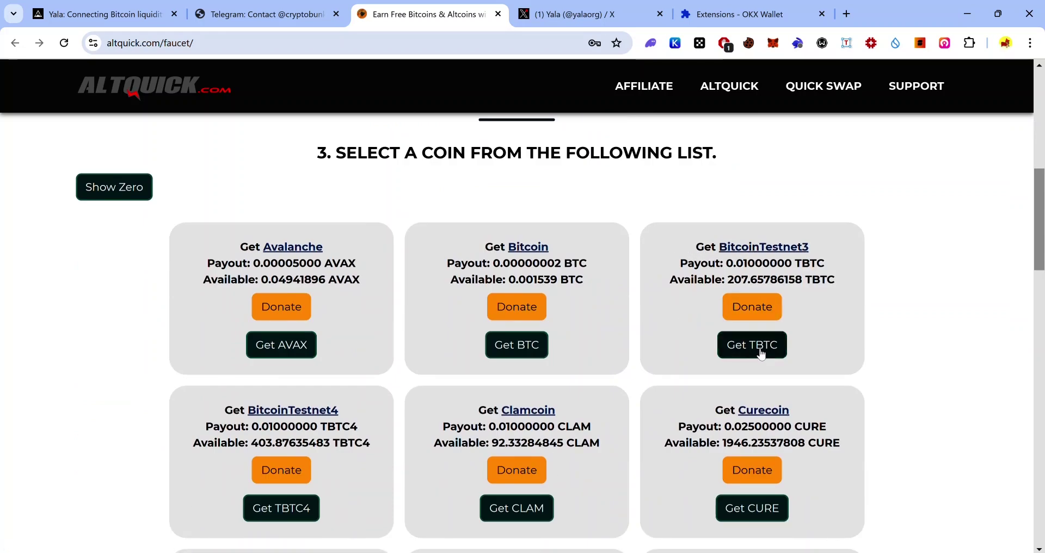
{"action": "scroll", "coordinate": [827, 291], "scroll_direction": "up", "scroll_amount": 5}
{"action": "left_click", "coordinate": [435, 339]}
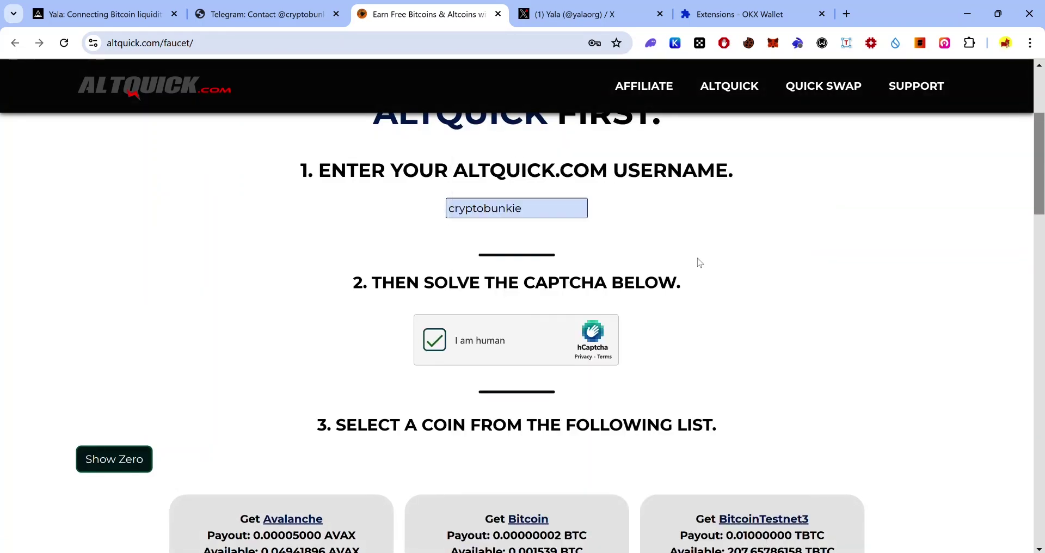
{"action": "scroll", "coordinate": [718, 256], "scroll_direction": "down", "scroll_amount": 4}
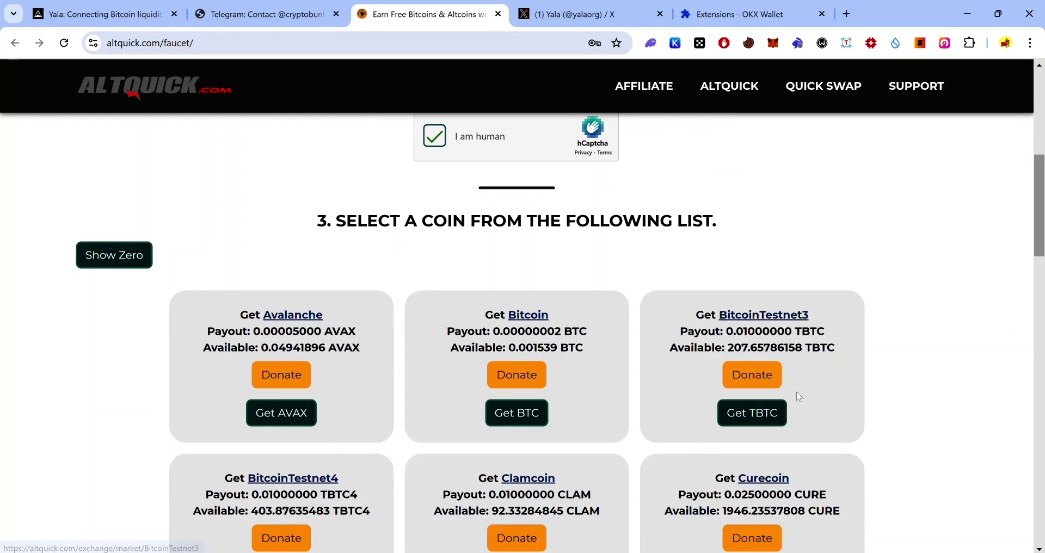
{"action": "left_click", "coordinate": [753, 414]}
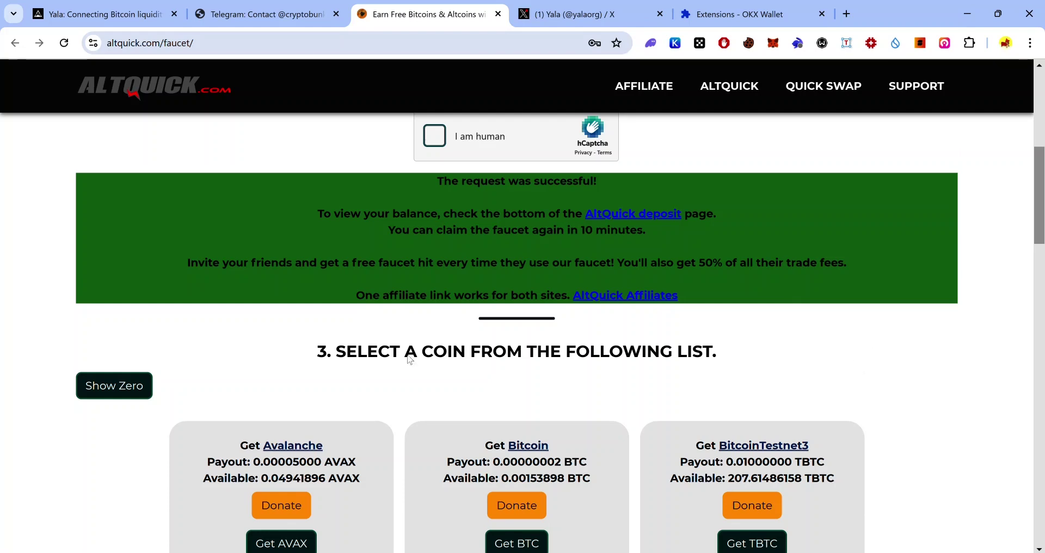
Open the AltQuick deposit page and review the faucet payouts and the TBTC3 deposit address
{"action": "scroll", "coordinate": [627, 312], "scroll_direction": "up", "scroll_amount": 3}
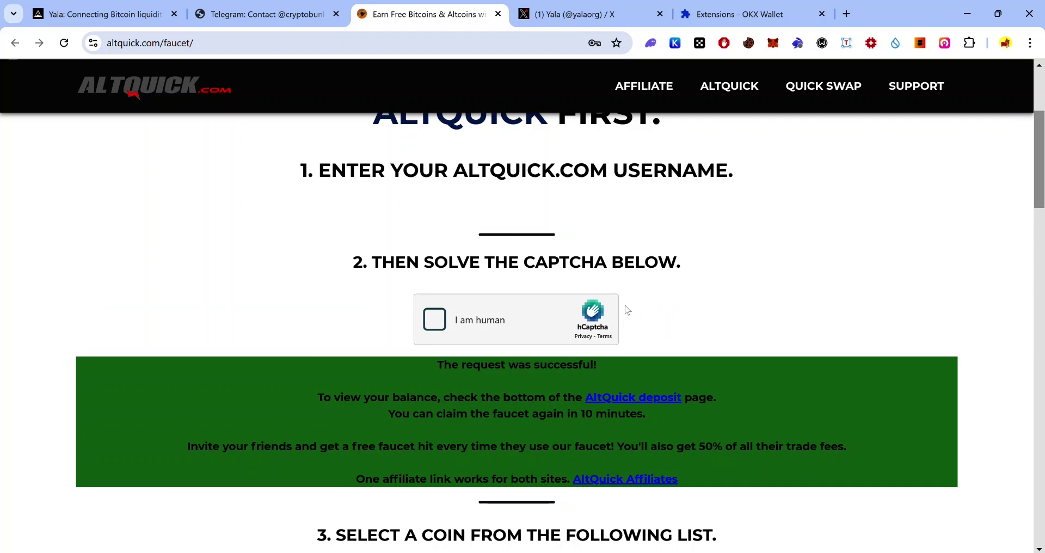
{"action": "left_click", "coordinate": [635, 399]}
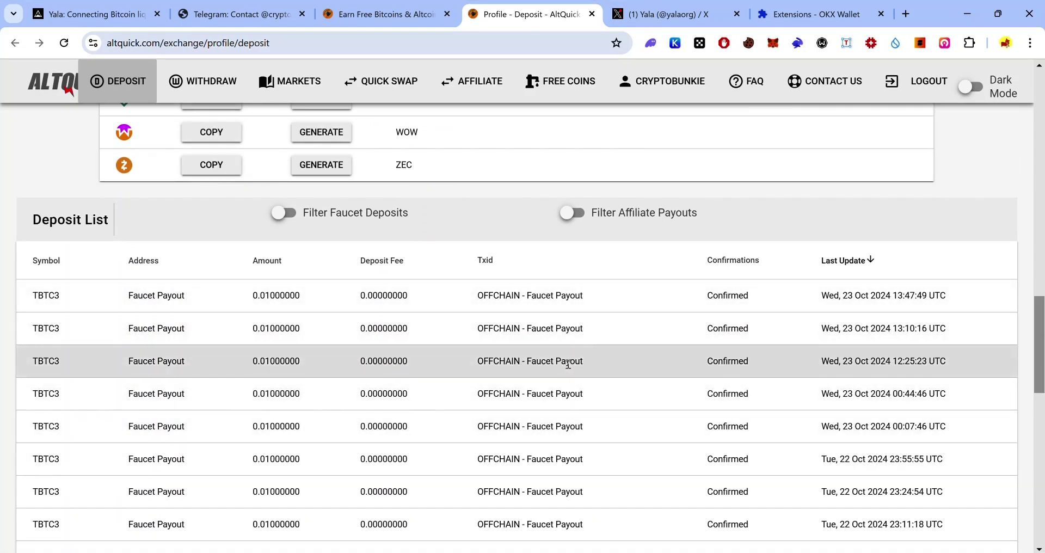
{"action": "scroll", "coordinate": [569, 364], "scroll_direction": "up", "scroll_amount": 15}
{"action": "scroll", "coordinate": [448, 269], "scroll_direction": "down", "scroll_amount": 2}
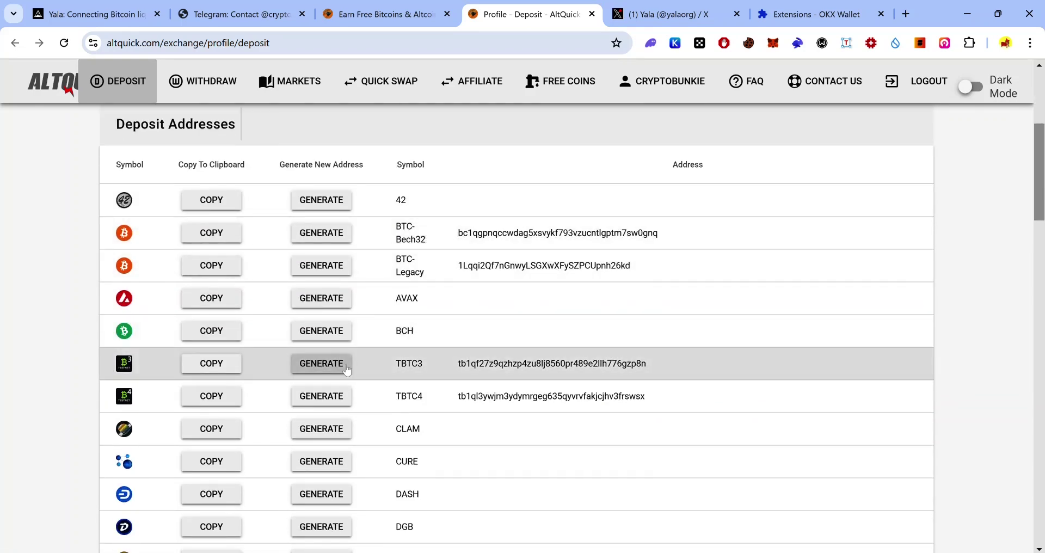
{"action": "scroll", "coordinate": [335, 370], "scroll_direction": "down", "scroll_amount": 1}
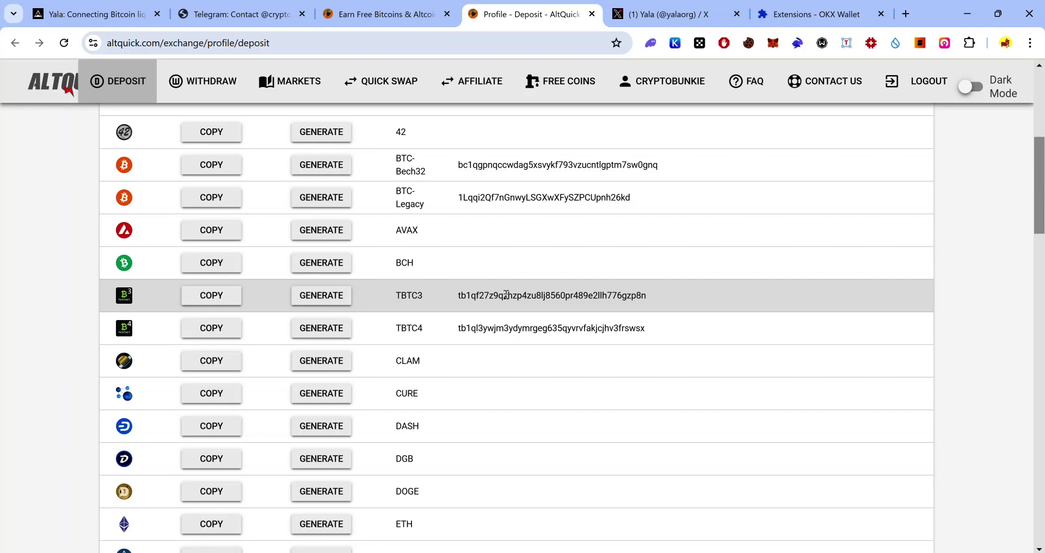
Go to AltQuick withdrawals and choose BitcoinTestnet3 as the coin to withdraw
{"action": "left_click", "coordinate": [212, 91]}
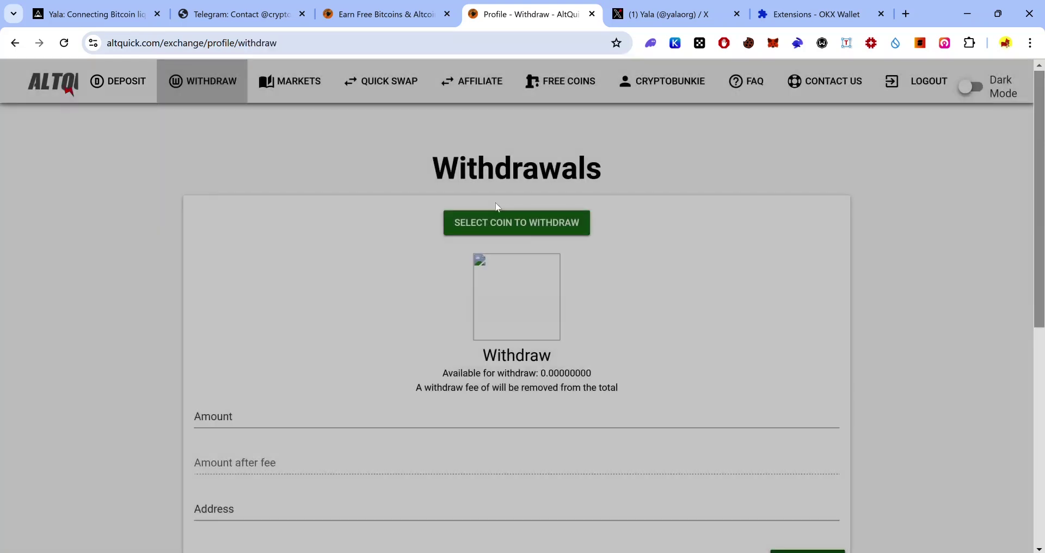
{"action": "left_click", "coordinate": [507, 227]}
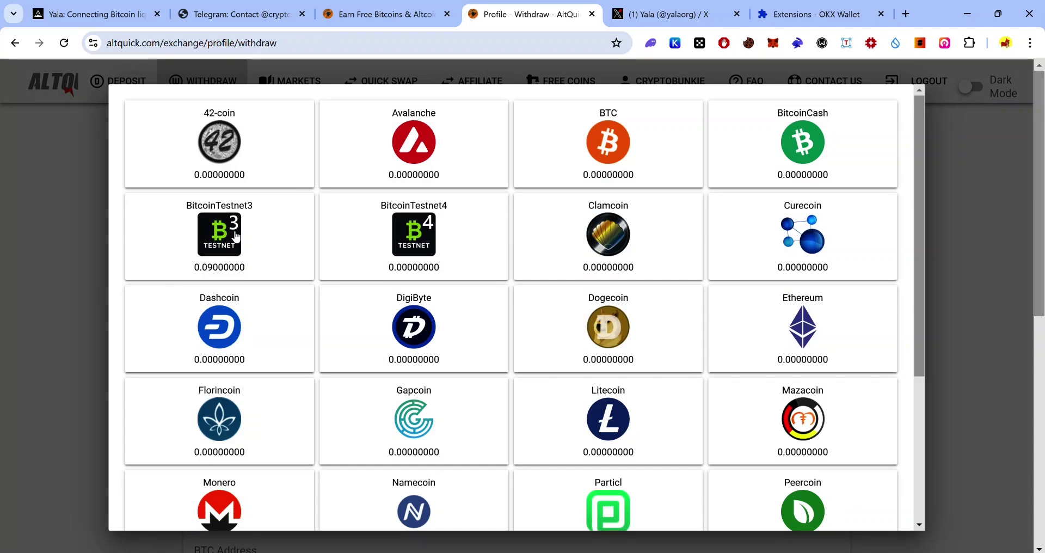
{"action": "left_click", "coordinate": [236, 238]}
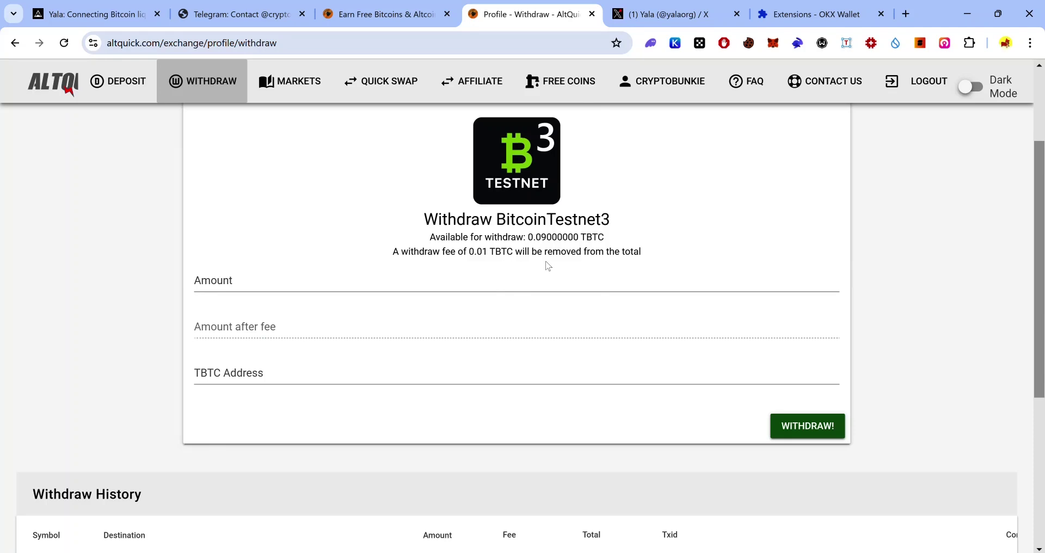
{"action": "scroll", "coordinate": [515, 322], "scroll_direction": "up", "scroll_amount": 1}
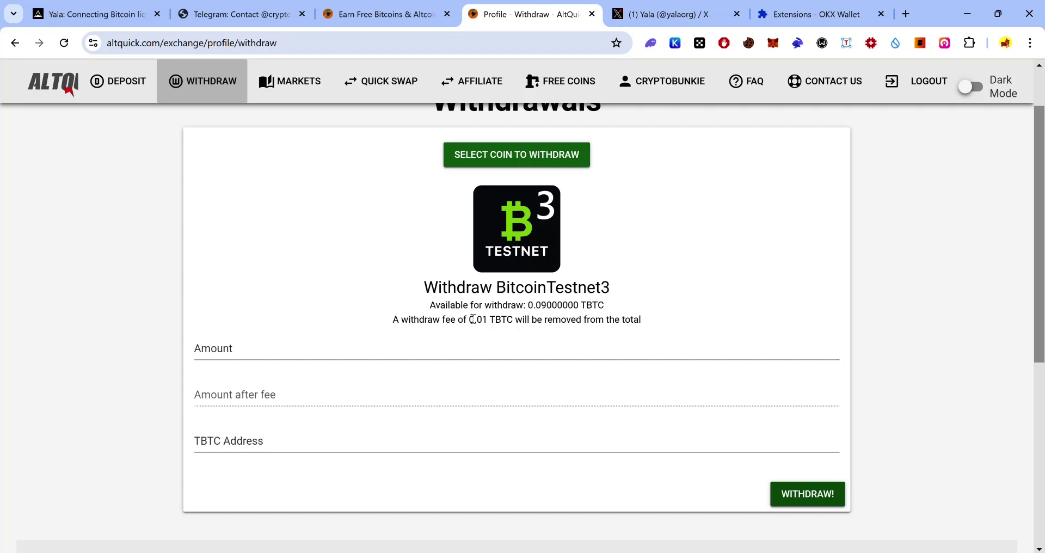
Withdraw 0.09 TBTC to the copied OKX Wallet tBTC receiving address
{"action": "scroll", "coordinate": [509, 314], "scroll_direction": "down", "scroll_amount": 1}
{"action": "left_click", "coordinate": [314, 270]}
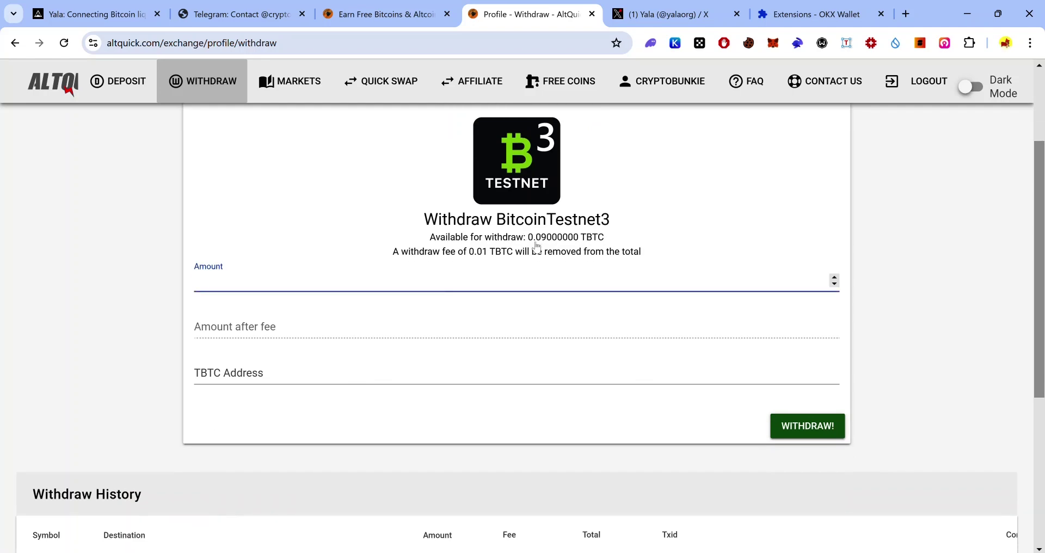
{"action": "scroll", "coordinate": [539, 248], "scroll_direction": "up", "scroll_amount": 1}
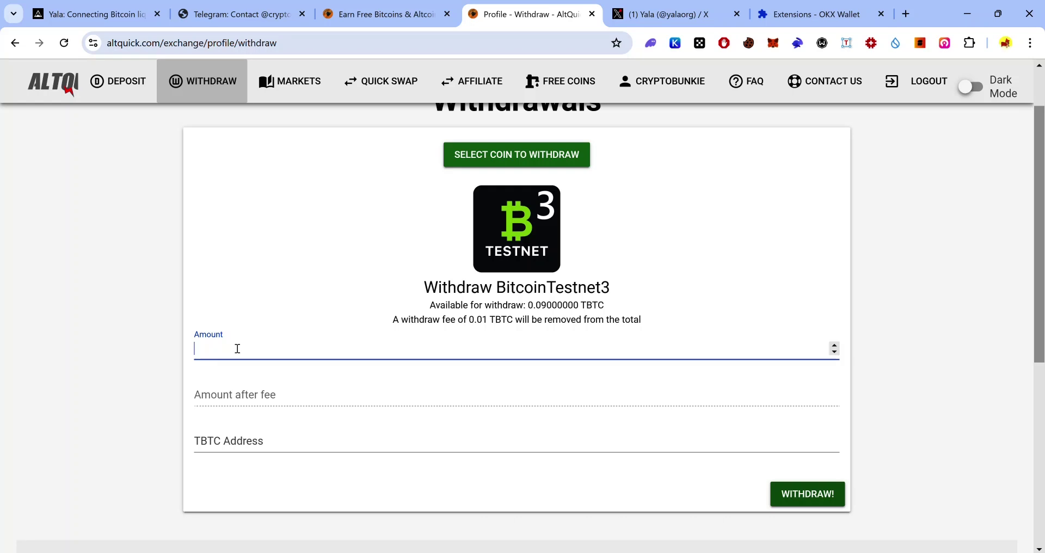
{"action": "type", "text": "0.09"}
{"action": "left_click", "coordinate": [247, 440]}
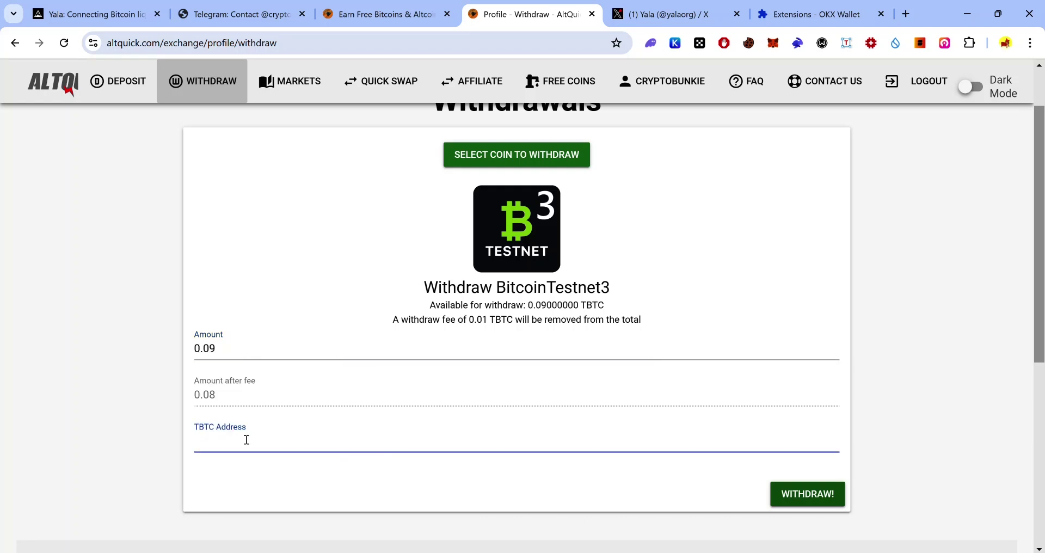
{"action": "key", "text": "ctrl+v"}
{"action": "left_click", "coordinate": [816, 493]}
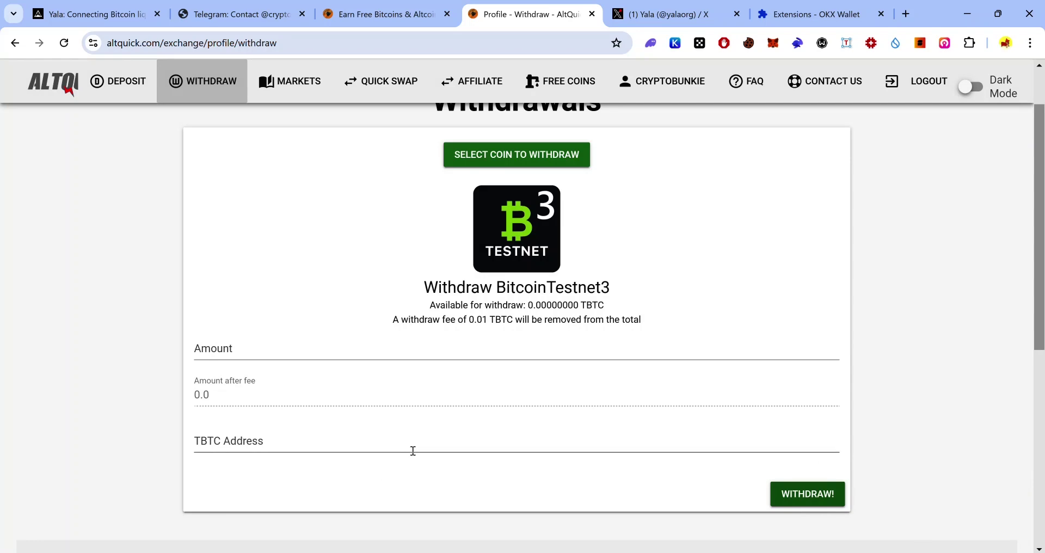
Return to the Yala testnet page, open MetaMint YU and set the vault's BTC deposit to 0.01
{"action": "key", "text": "ctrl+2"}
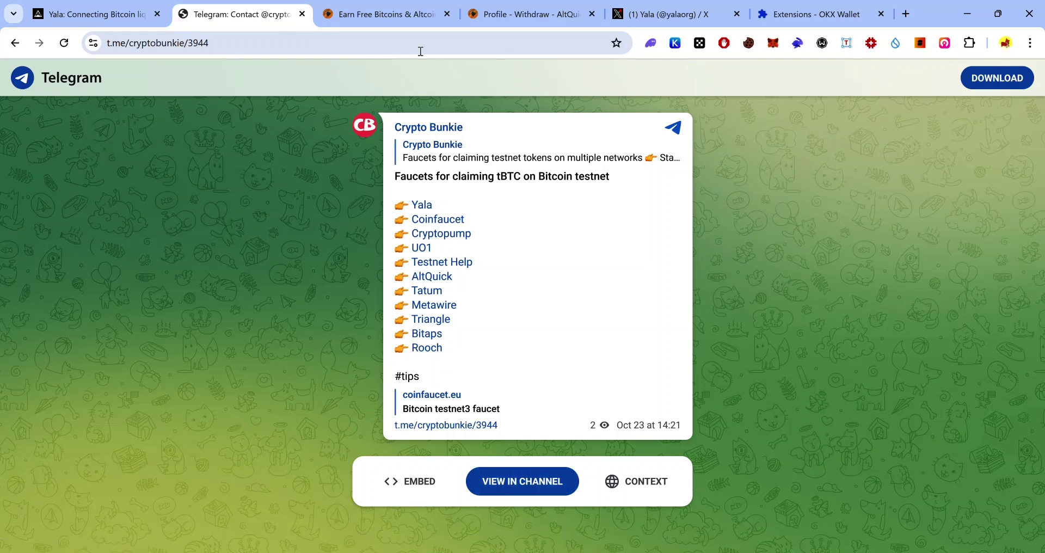
{"action": "key", "text": "ctrl+1"}
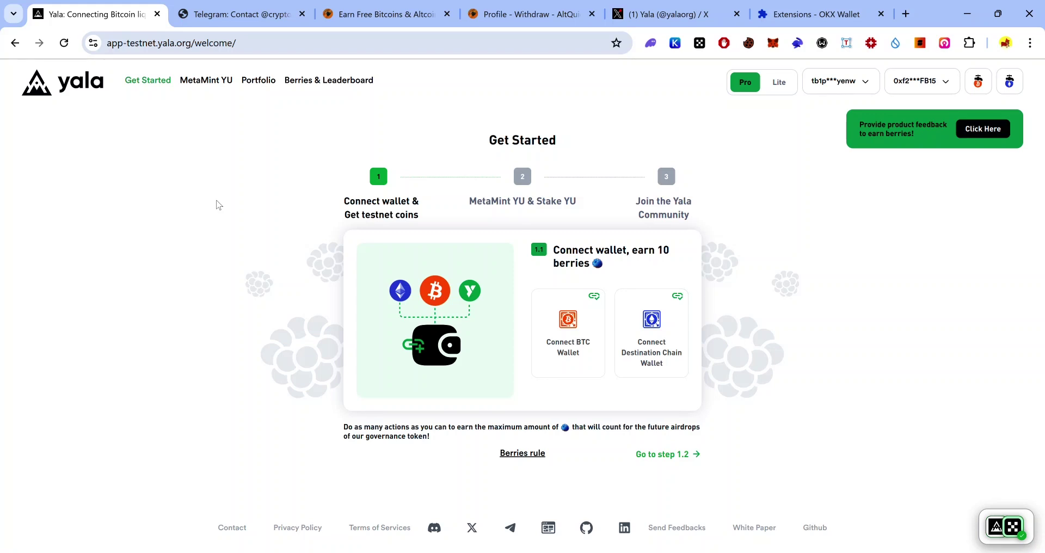
{"action": "left_click", "coordinate": [205, 80]}
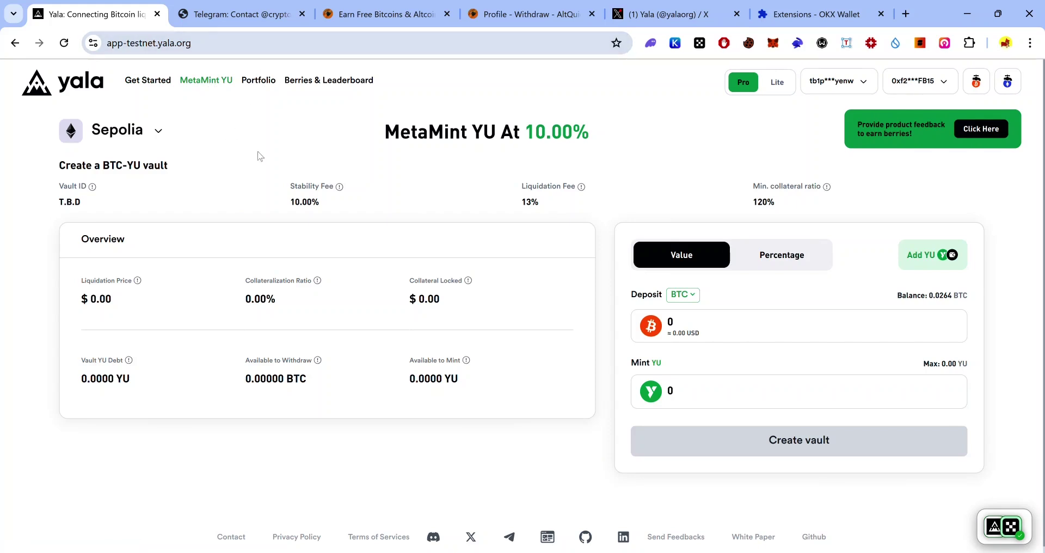
{"action": "left_click", "coordinate": [739, 326]}
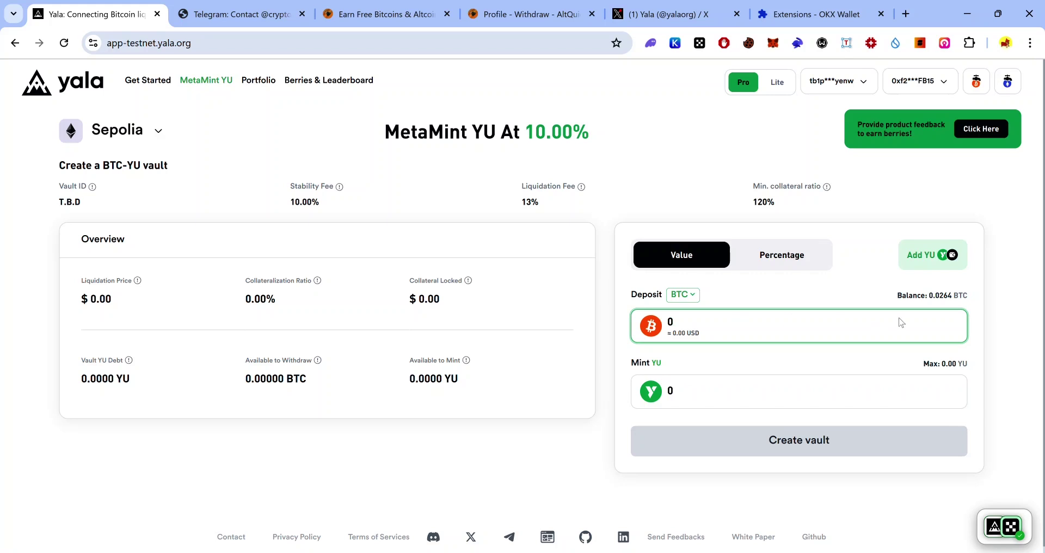
{"action": "left_click_drag", "start_coordinate": [905, 297], "coordinate": [969, 299]}
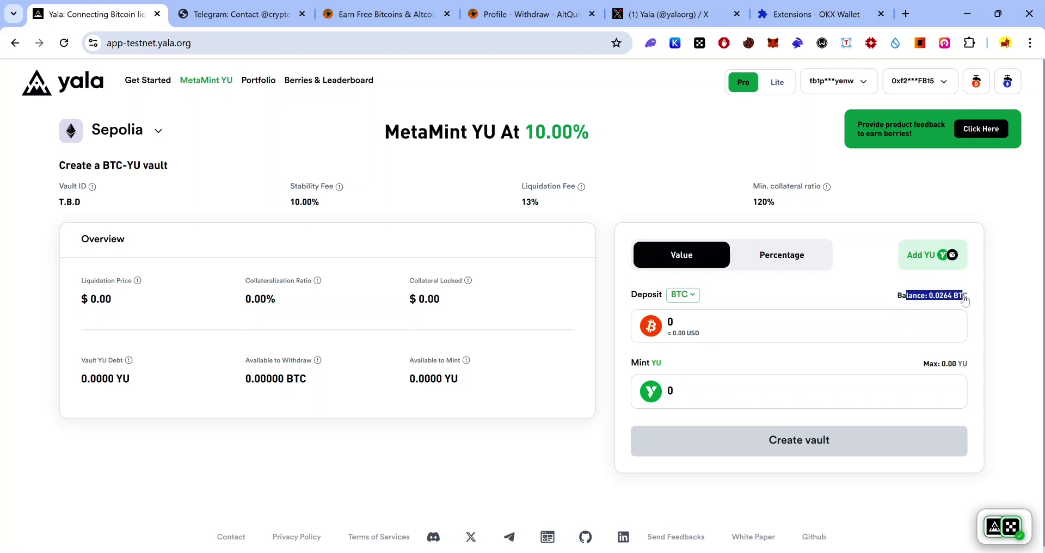
{"action": "type", "text": "0.01"}
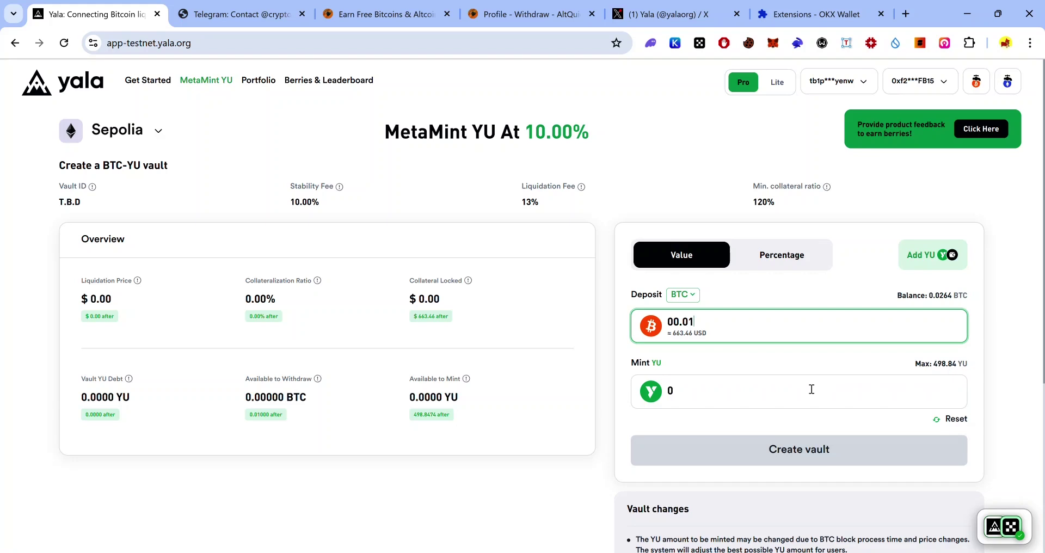
Set the mint amount to the maximum of 498.8474 YU, create the vault and confirm the 0.01 tBTC transaction in OKX Wallet
{"action": "left_click", "coordinate": [707, 397]}
{"action": "left_click", "coordinate": [950, 364]}
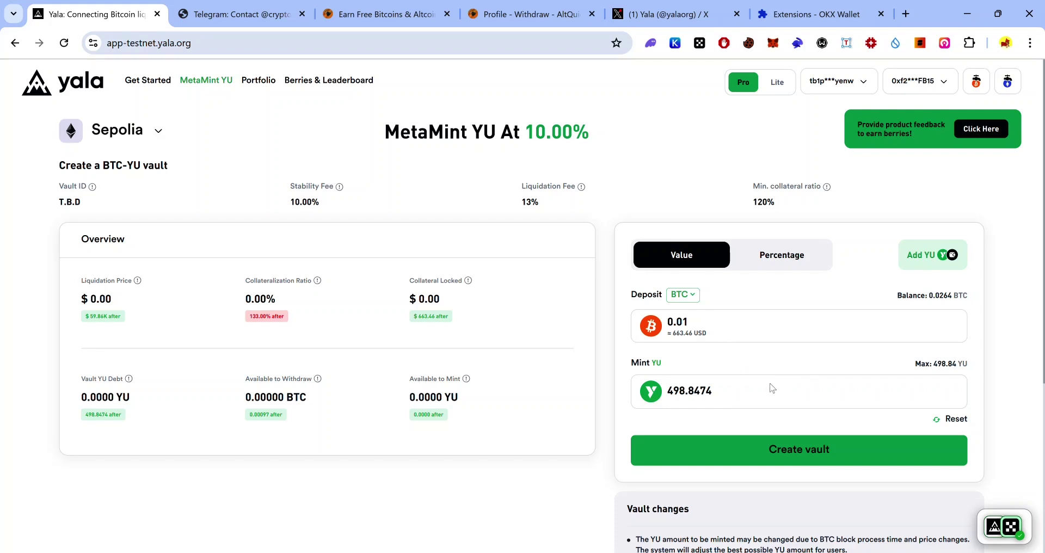
{"action": "left_click", "coordinate": [795, 452]}
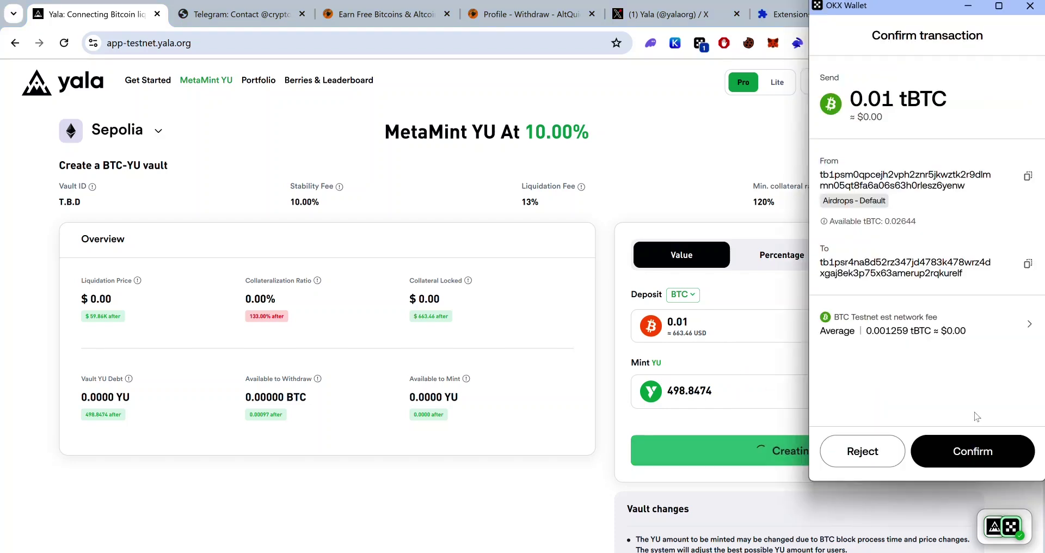
{"action": "left_click", "coordinate": [966, 453]}
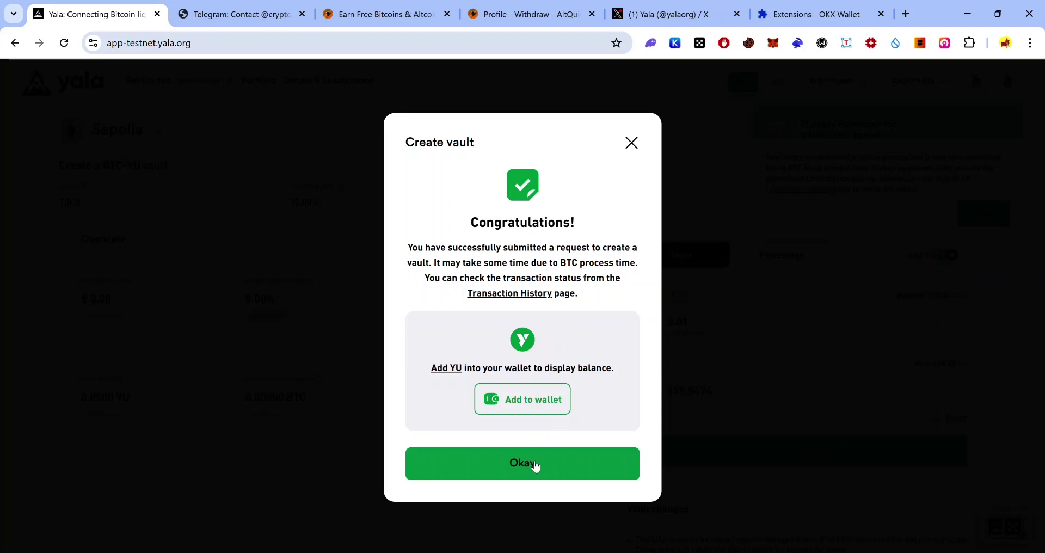
Open the vault's Transaction History and review the status of the listed vault transactions
{"action": "left_click", "coordinate": [519, 298]}
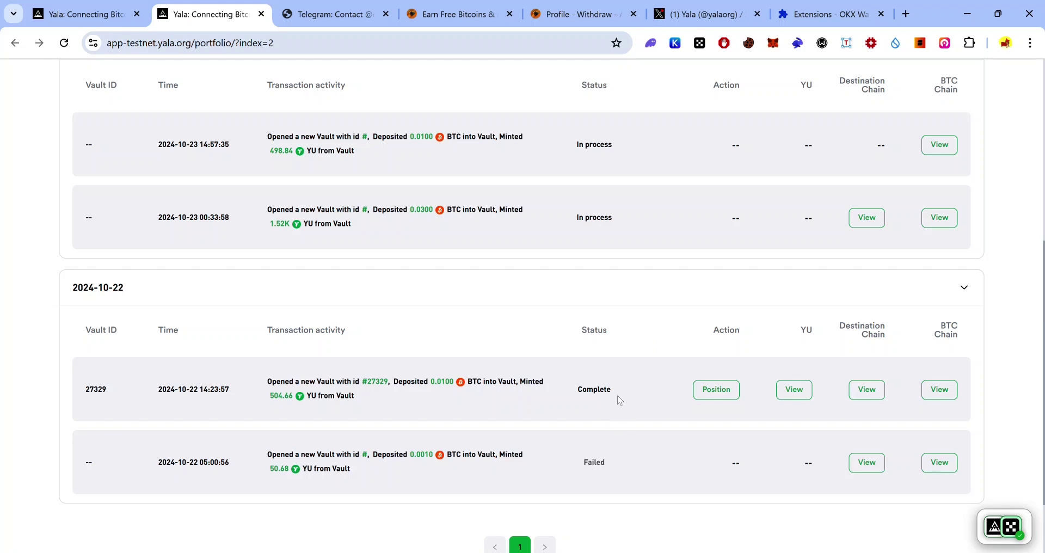
{"action": "scroll", "coordinate": [460, 267], "scroll_direction": "up", "scroll_amount": 6}
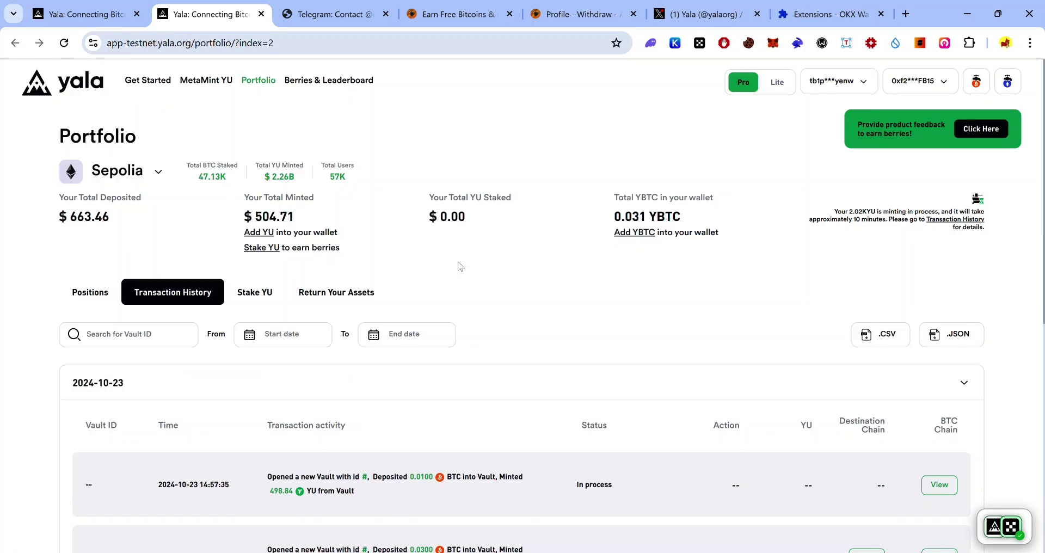
{"action": "scroll", "coordinate": [460, 266], "scroll_direction": "down", "scroll_amount": 8}
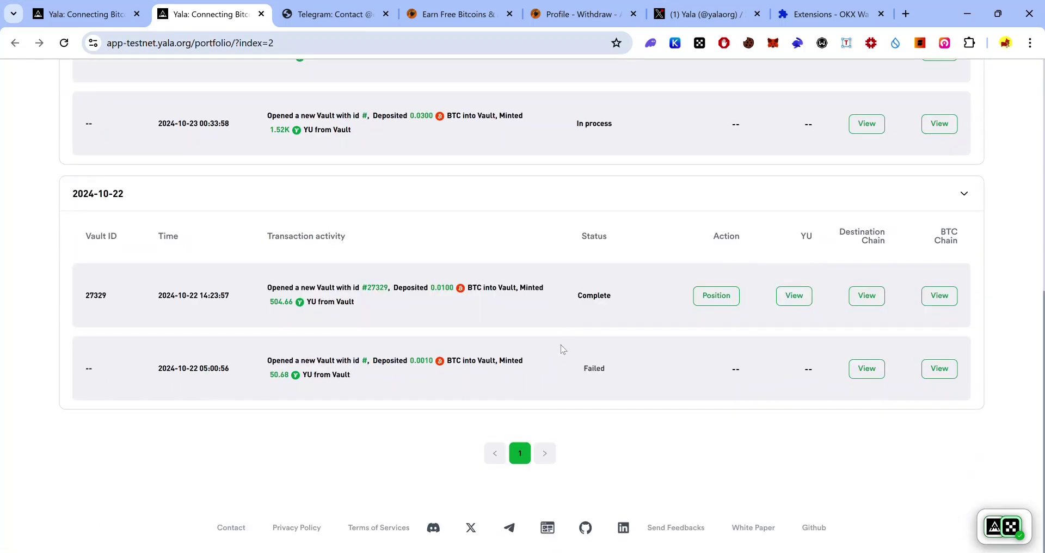
{"action": "scroll", "coordinate": [596, 299], "scroll_direction": "up", "scroll_amount": 8}
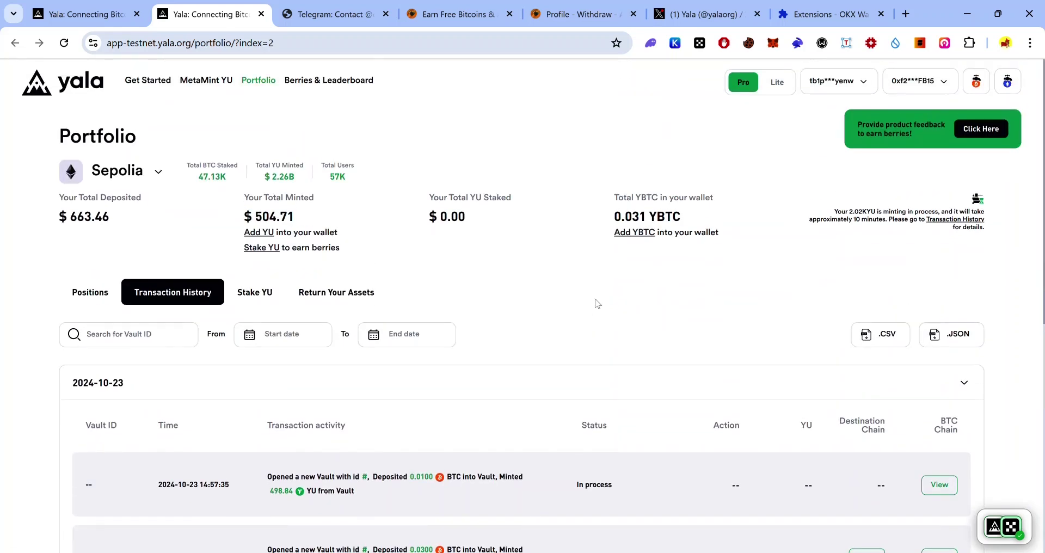
Stake 200 YU from the Yala portfolio, confirm the transaction in the wallet and open the staking history
{"action": "left_click", "coordinate": [265, 85]}
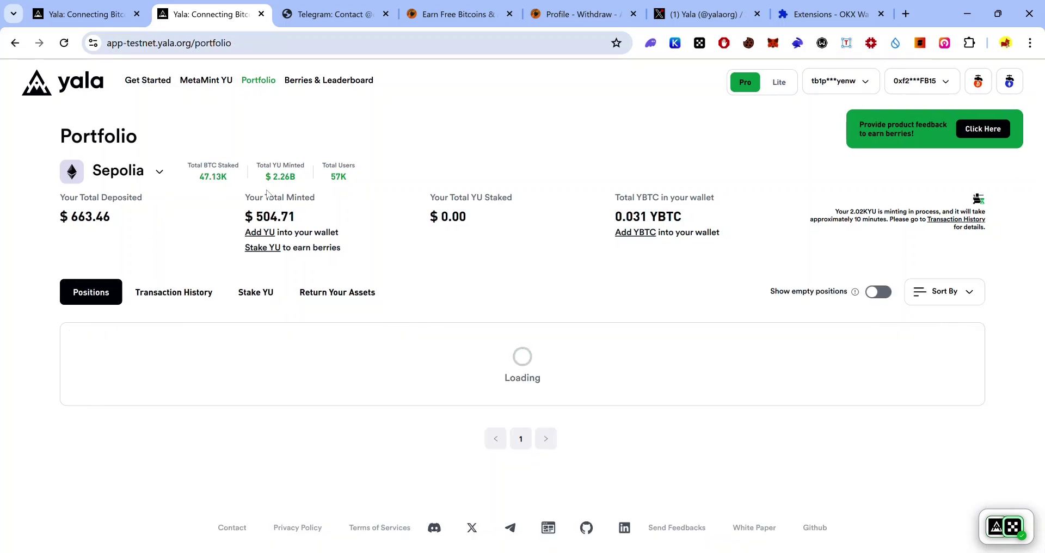
{"action": "left_click", "coordinate": [254, 292]}
{"action": "scroll", "coordinate": [326, 326], "scroll_direction": "down", "scroll_amount": 2}
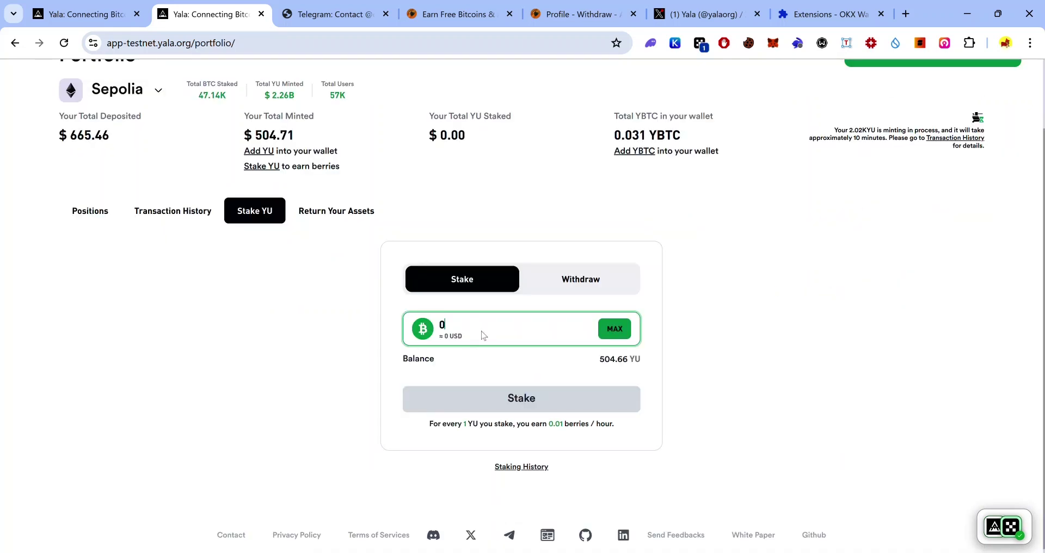
{"action": "type", "text": "200"}
{"action": "left_click", "coordinate": [509, 401]}
{"action": "left_click", "coordinate": [954, 454]}
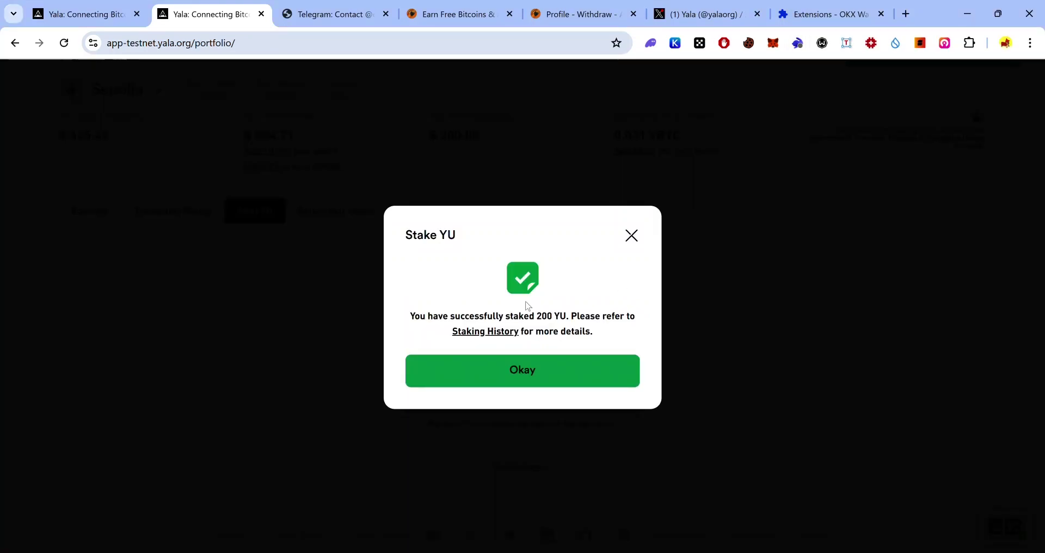
{"action": "left_click", "coordinate": [495, 333]}
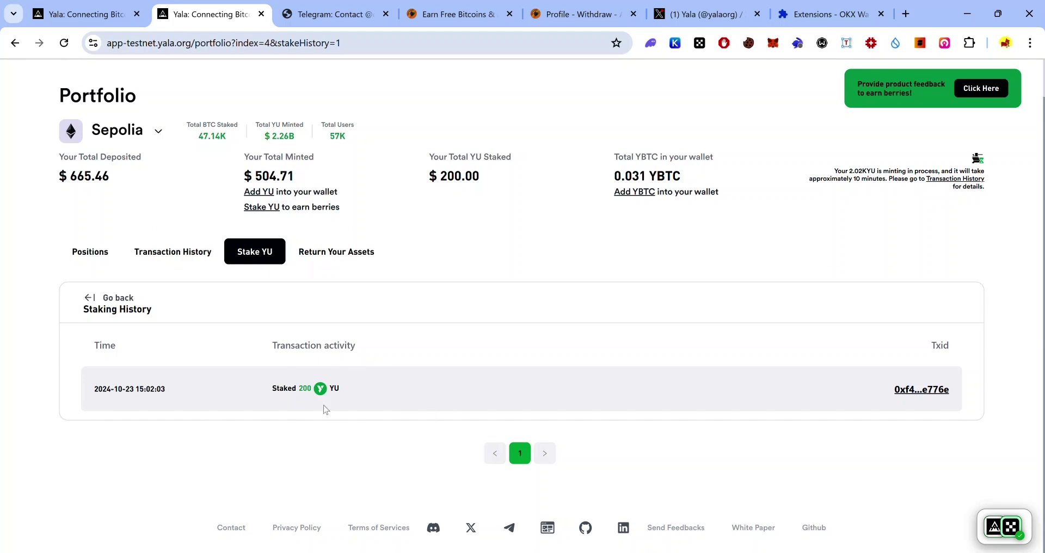
Return to the portfolio positions, open the product feedback form, examine its email, screenshot and feedback fields, and leave it without submitting
{"action": "left_click", "coordinate": [82, 254]}
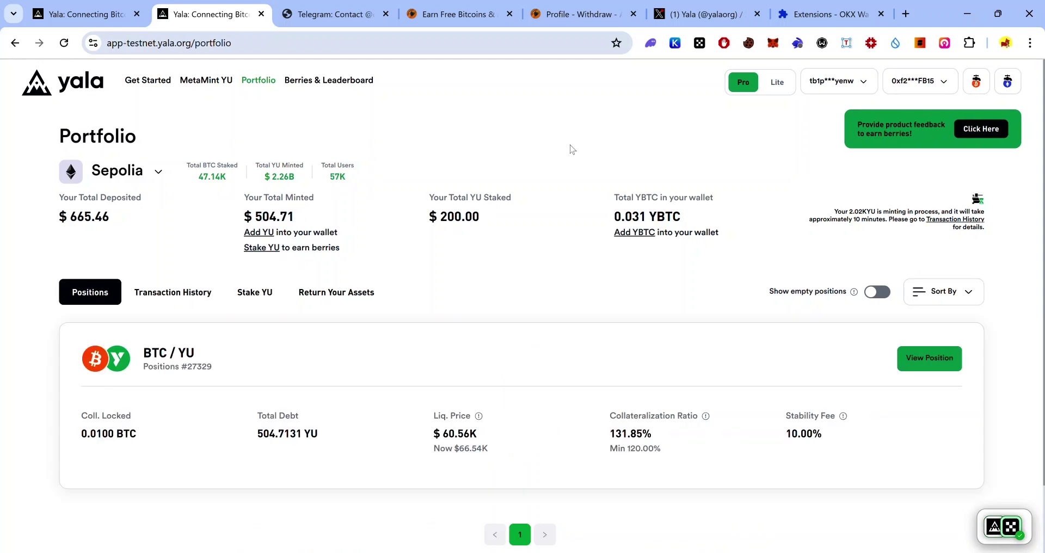
{"action": "left_click", "coordinate": [978, 129]}
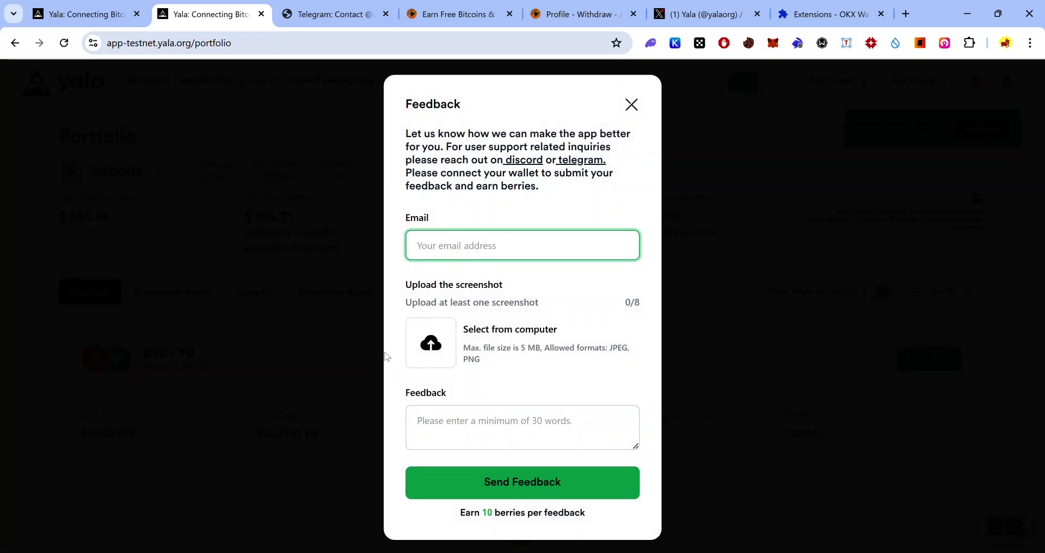
{"action": "left_click", "coordinate": [456, 421]}
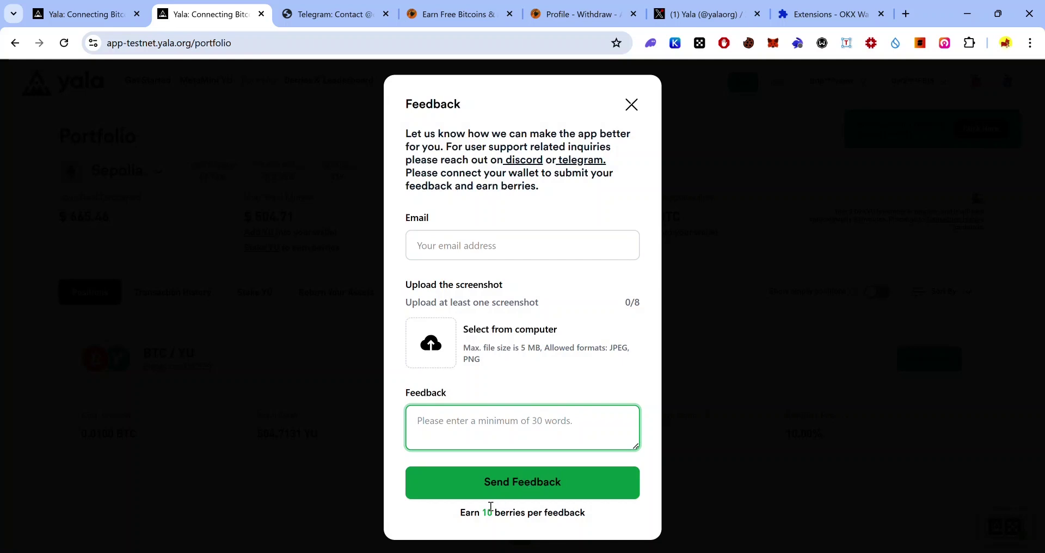
{"action": "left_click", "coordinate": [733, 346]}
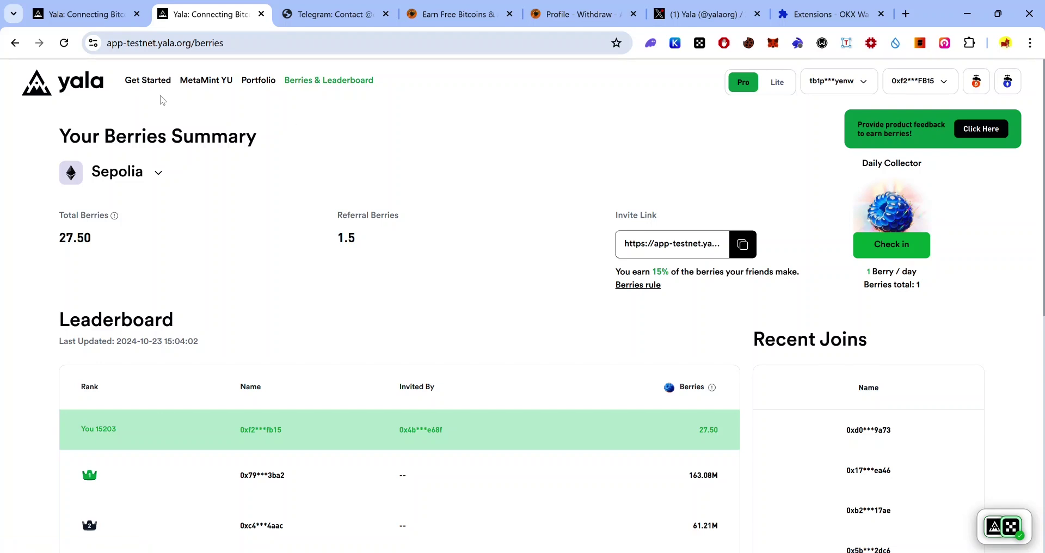
Complete the Daily Collector check-in on the Berries & Leaderboard page and copy the invite link
{"action": "left_click", "coordinate": [258, 80]}
{"action": "left_click", "coordinate": [330, 81]}
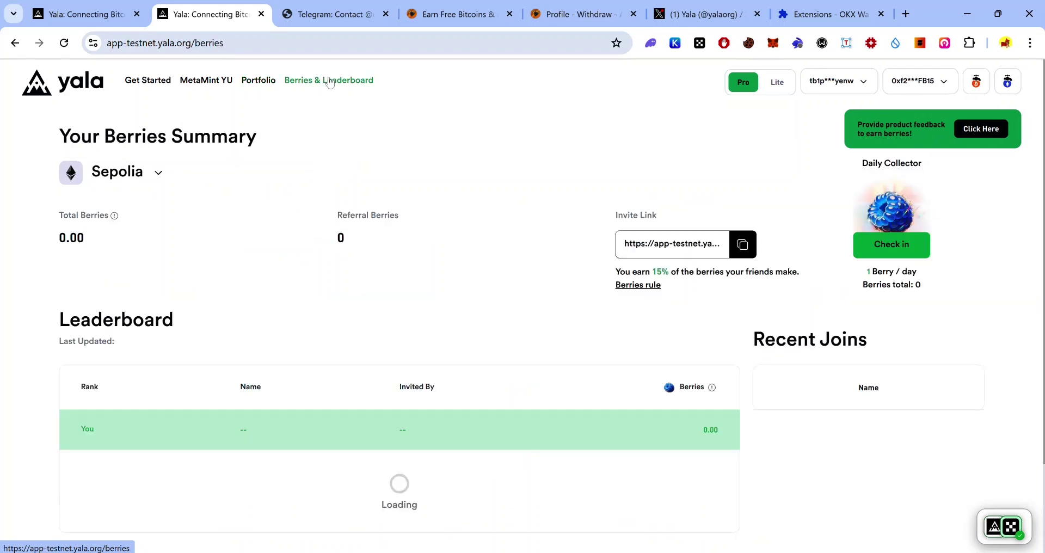
{"action": "left_click", "coordinate": [898, 252]}
{"action": "left_click", "coordinate": [532, 381]}
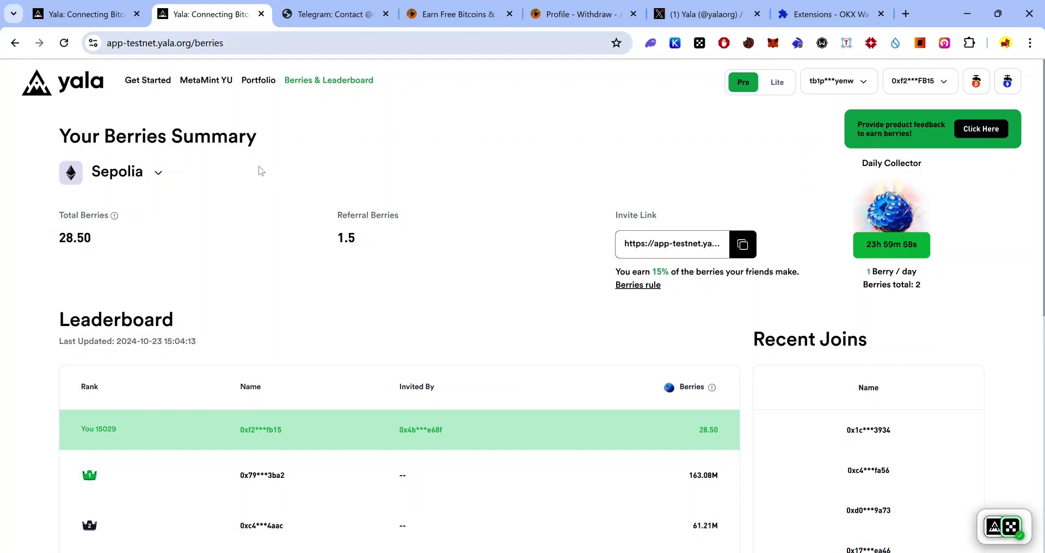
{"action": "left_click", "coordinate": [744, 247]}
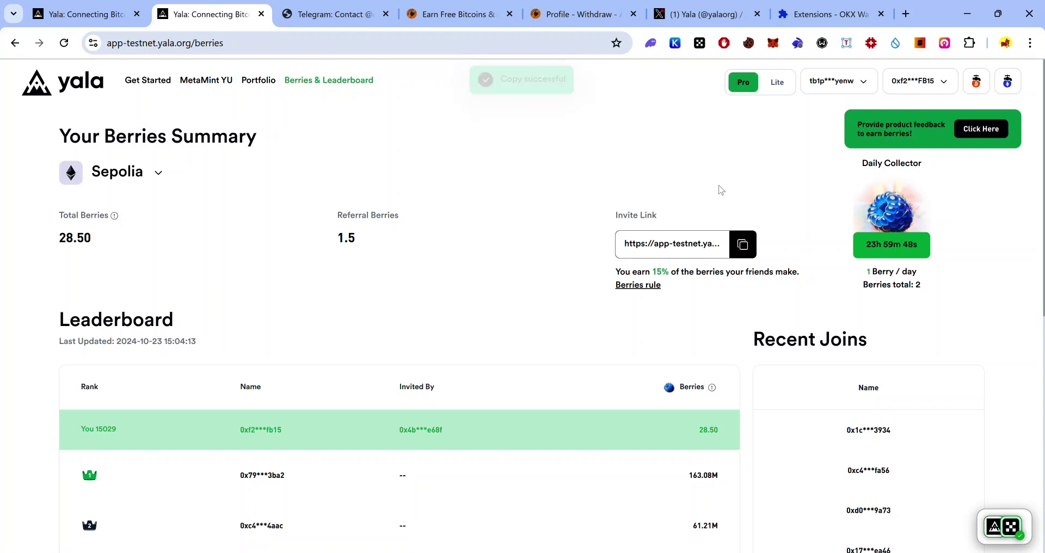
On Galxe's Yala Testnet: Basecamp quest, review the task list and expand the "Quiz: Understanding Yala" task
{"action": "scroll", "coordinate": [411, 185], "scroll_direction": "down", "scroll_amount": 1}
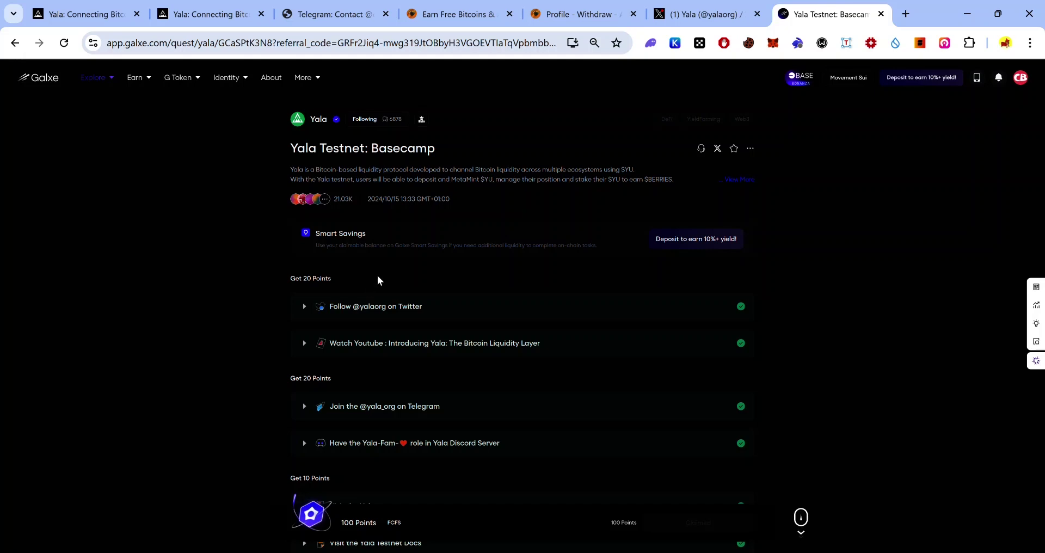
{"action": "scroll", "coordinate": [381, 288], "scroll_direction": "down", "scroll_amount": 5}
{"action": "left_click", "coordinate": [391, 333]}
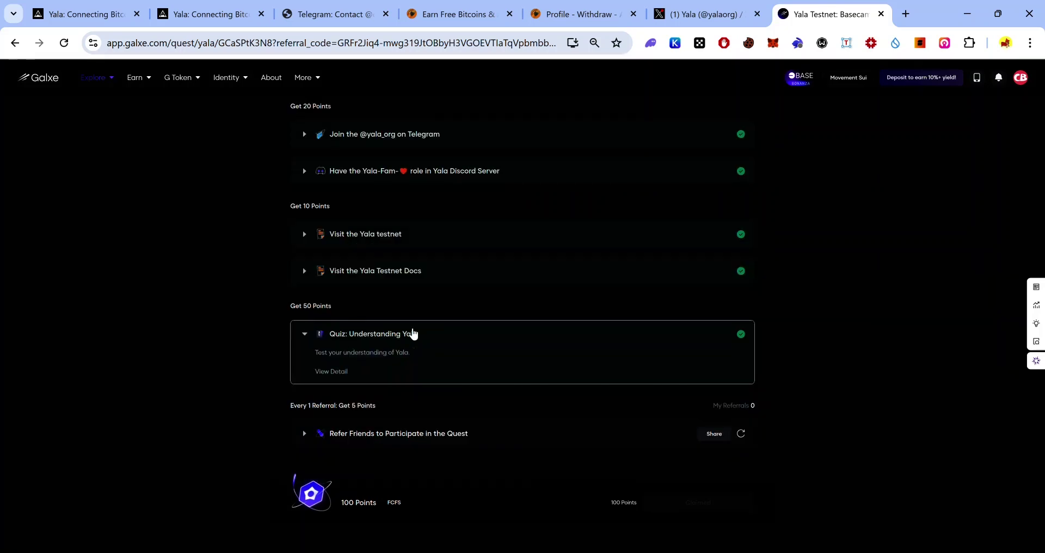